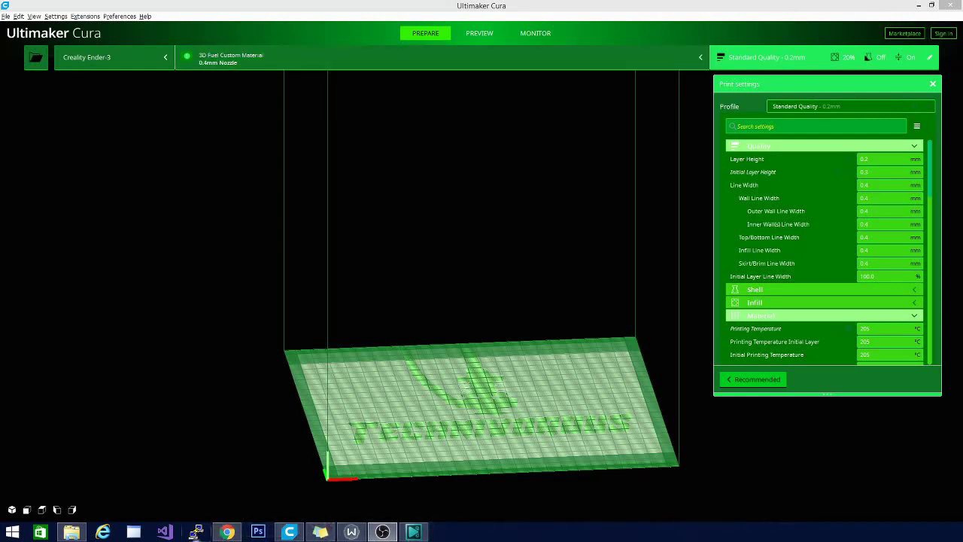
Rerun the Google search 'polymaker petg spec sheet' from the browser's search suggestions
{"action": "left_click", "coordinate": [228, 531]}
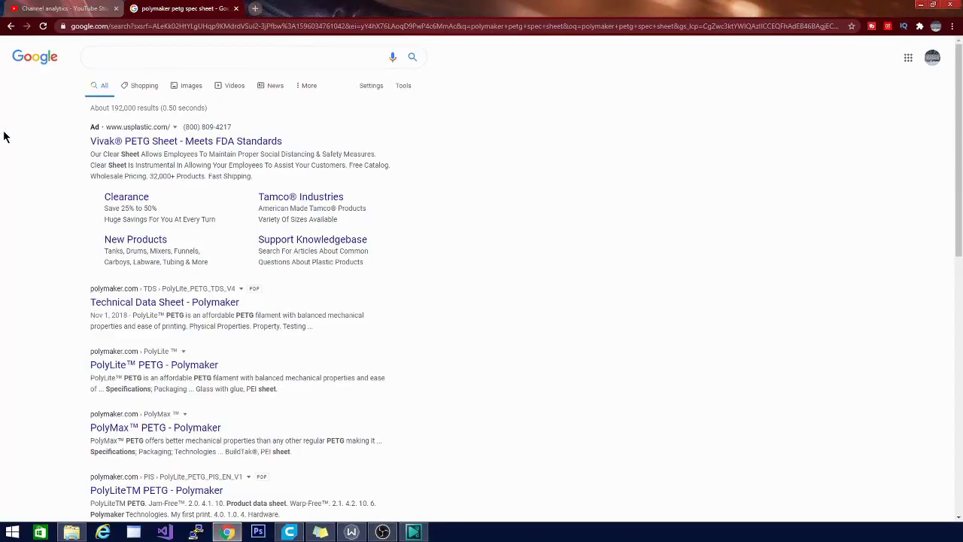
{"action": "left_click", "coordinate": [97, 58]}
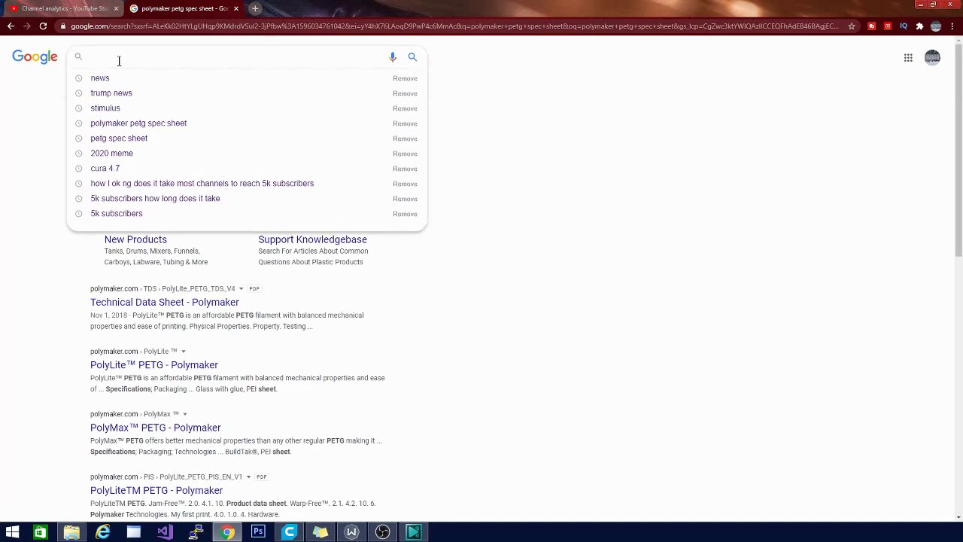
{"action": "type", "text": "polymake"}
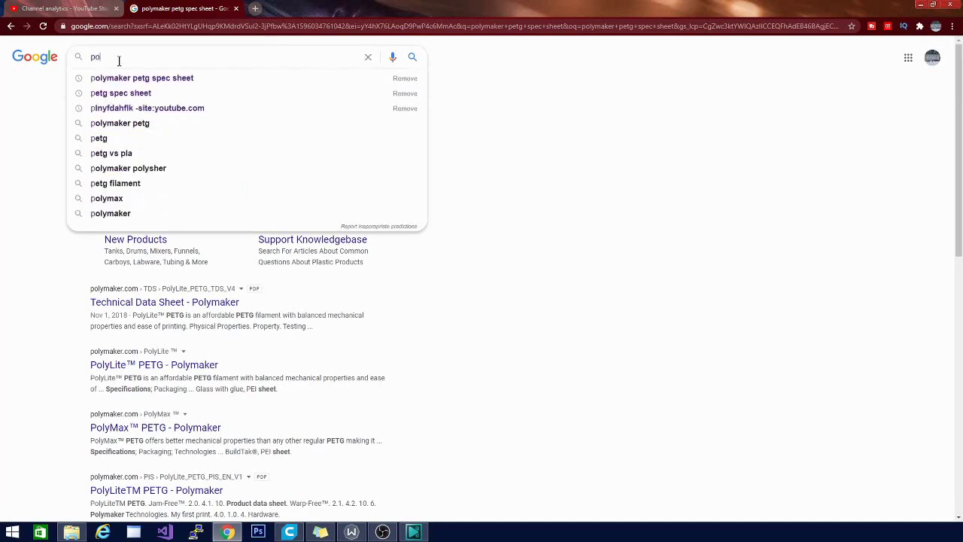
{"action": "type", "text": "r"}
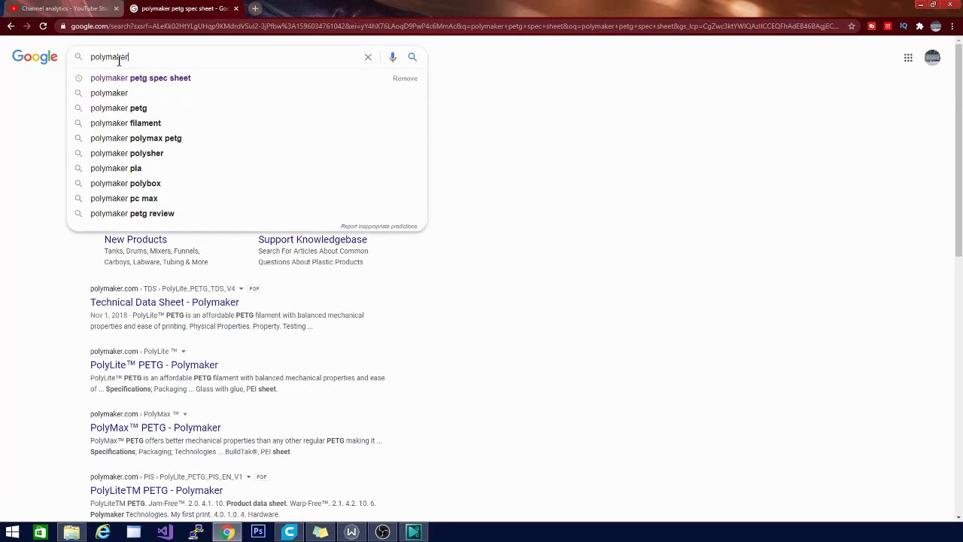
{"action": "key", "text": "Down"}
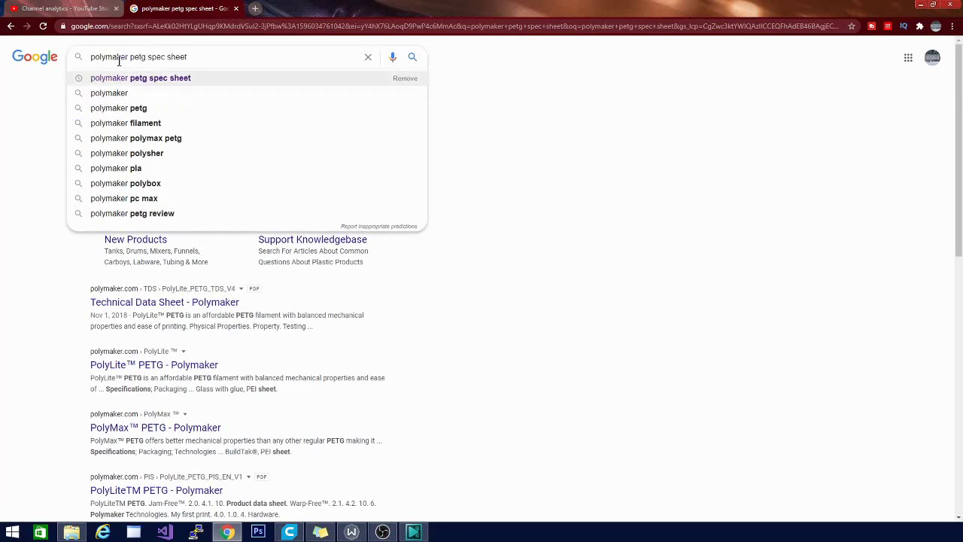
{"action": "left_click", "coordinate": [149, 85]}
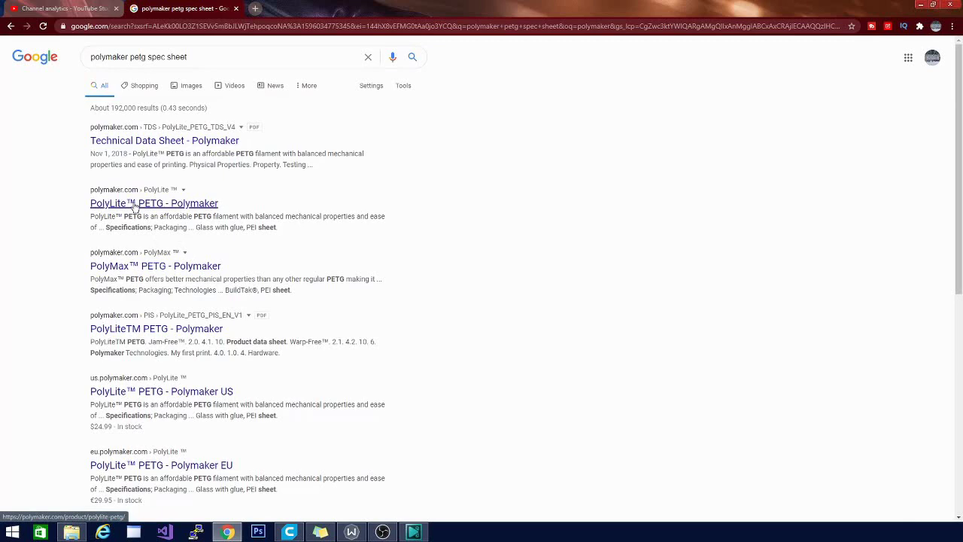
Open the PolyLite PETG page and scroll to its specs: nozzle 230–240°C, bed 70–80°C
{"action": "left_click", "coordinate": [134, 204]}
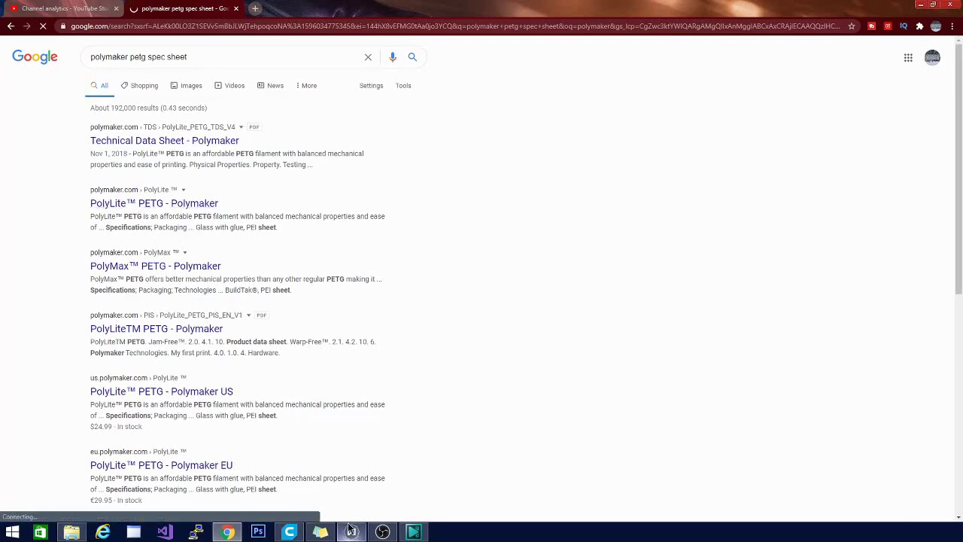
{"action": "mouse_move", "coordinate": [344, 523]}
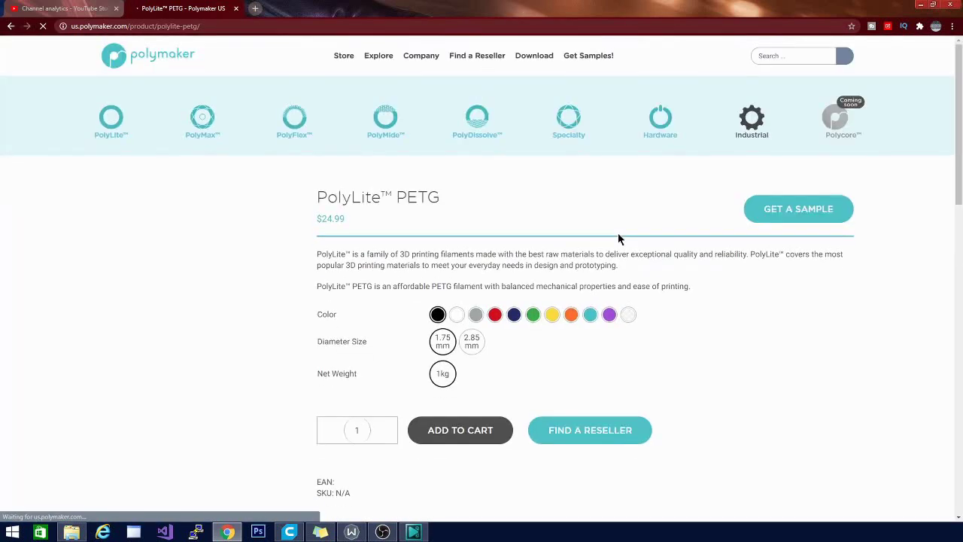
{"action": "scroll", "coordinate": [617, 258], "scroll_direction": "down", "scroll_amount": 2}
{"action": "scroll", "coordinate": [727, 307], "scroll_direction": "down", "scroll_amount": 3}
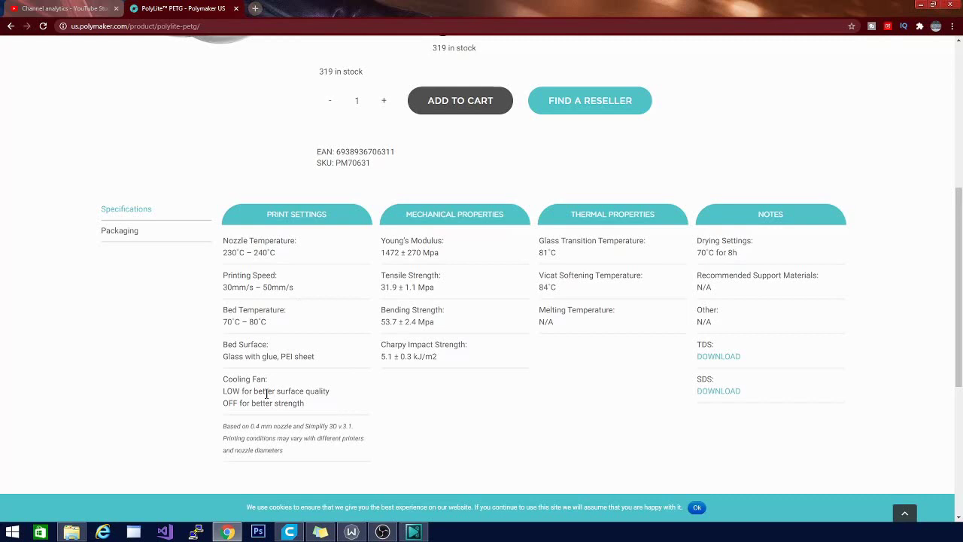
{"action": "left_click_drag", "start_coordinate": [222, 378], "coordinate": [355, 405]}
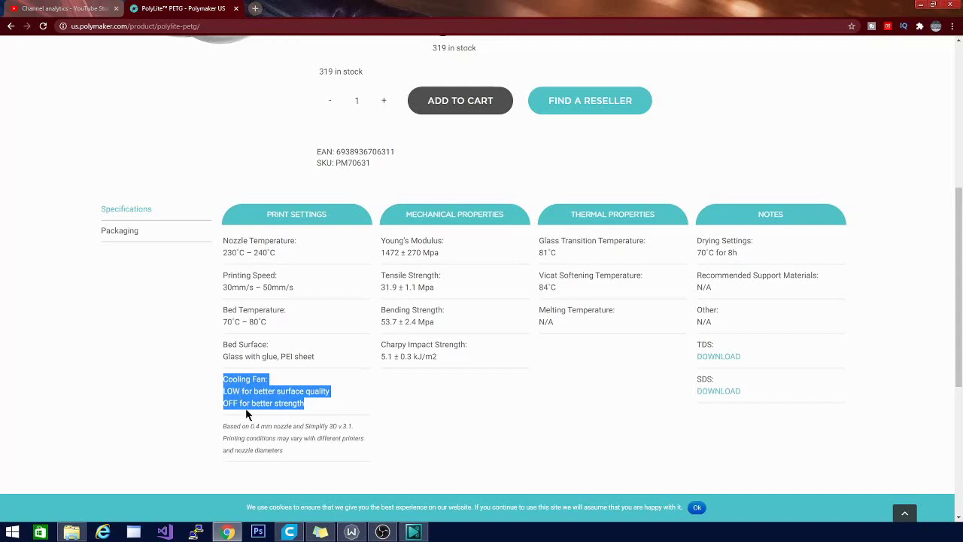
{"action": "left_click", "coordinate": [210, 407]}
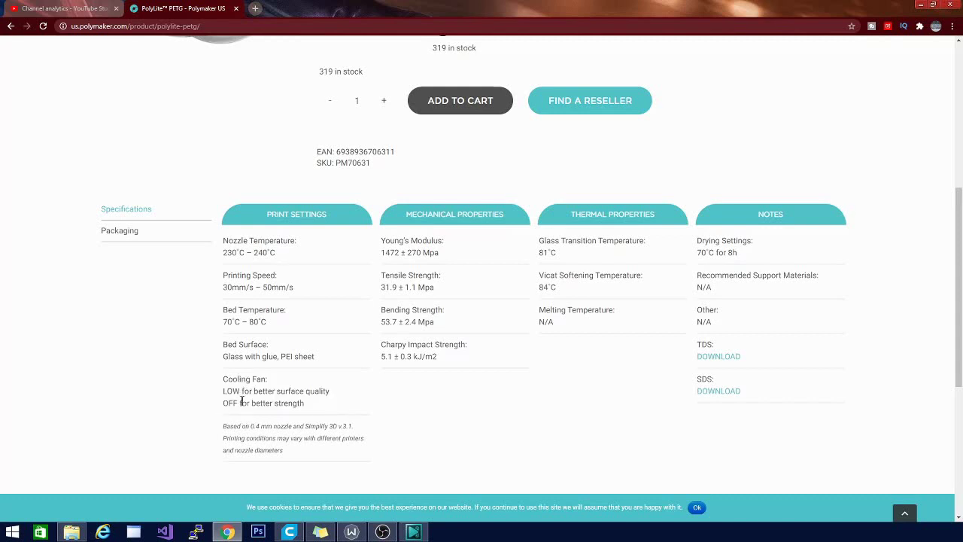
{"action": "left_click_drag", "start_coordinate": [305, 408], "coordinate": [324, 398]}
{"action": "left_click", "coordinate": [324, 402]}
{"action": "left_click_drag", "start_coordinate": [221, 404], "coordinate": [304, 403]}
{"action": "left_click_drag", "start_coordinate": [224, 390], "coordinate": [330, 394]}
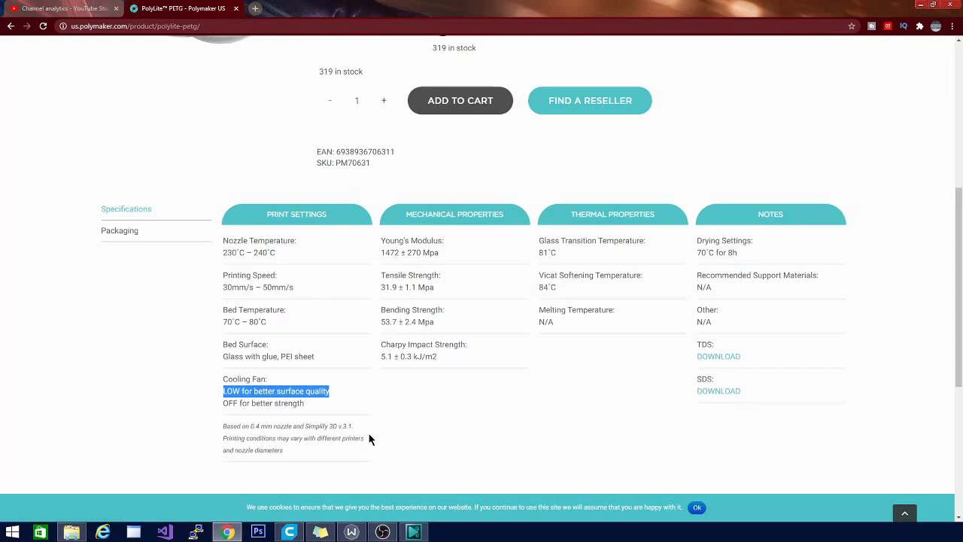
{"action": "left_click_drag", "start_coordinate": [307, 292], "coordinate": [232, 287]}
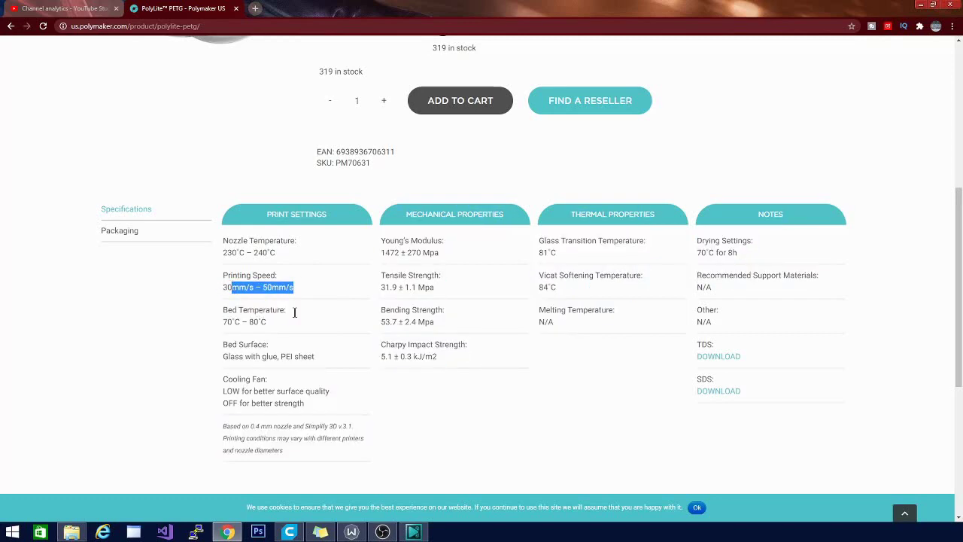
Switch Cura's active printer to the FLSUN Q5 Kossel Delta
{"action": "left_click", "coordinate": [922, 6]}
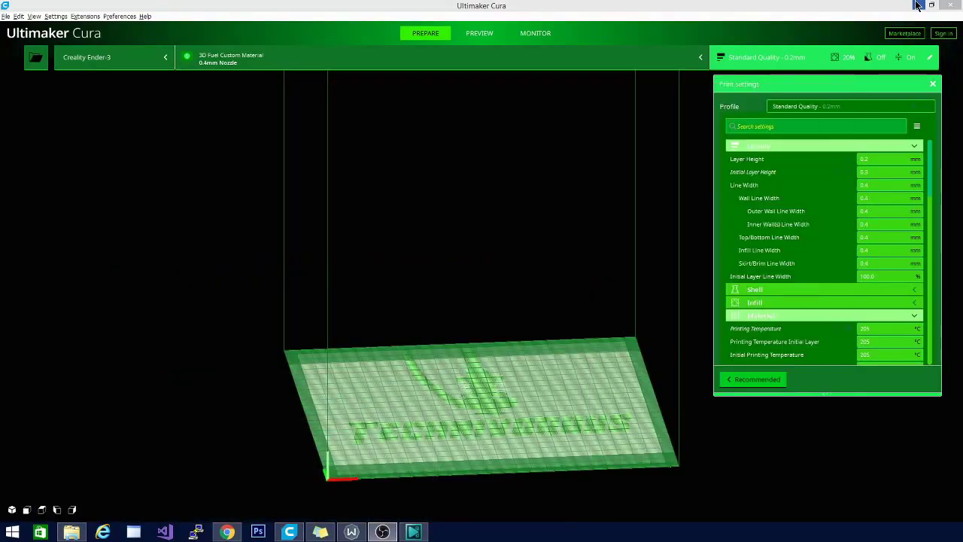
{"action": "left_click", "coordinate": [142, 57]}
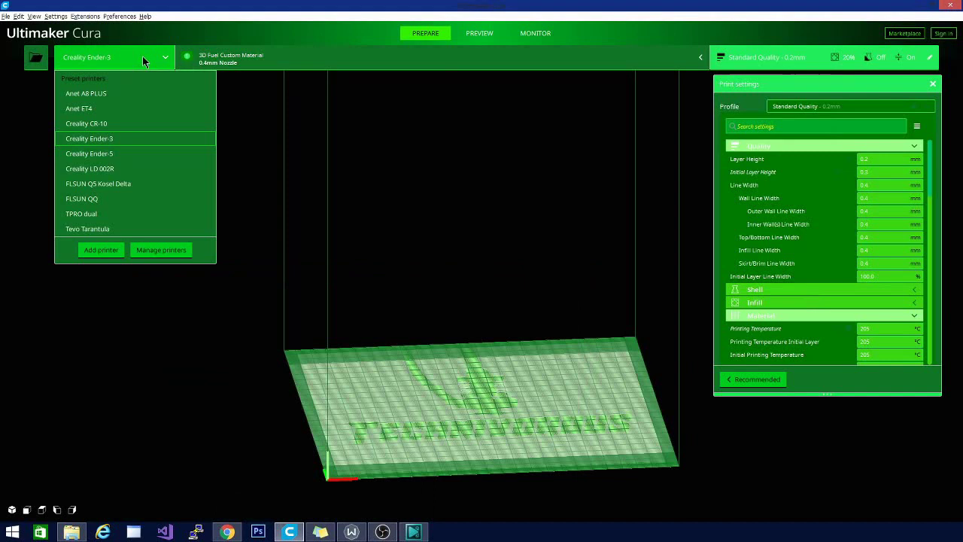
{"action": "left_click", "coordinate": [97, 185]}
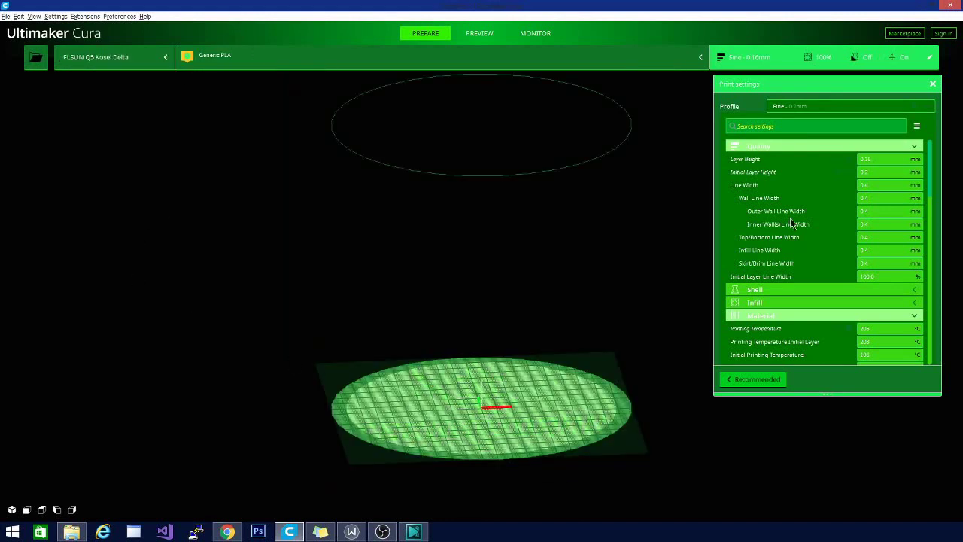
Collapse the Quality, Material, Speed, Travel, Cooling, Support and Experimental setting categories
{"action": "left_click", "coordinate": [913, 148]}
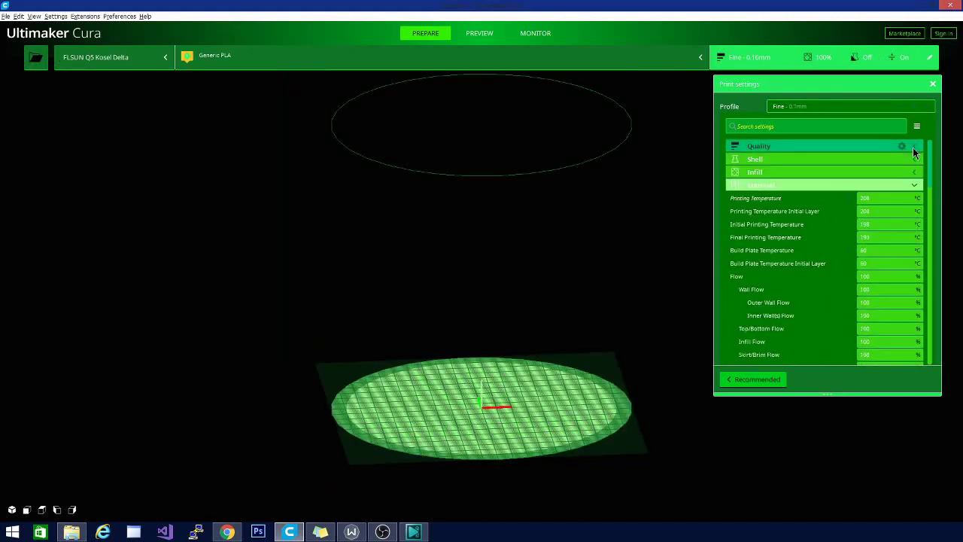
{"action": "left_click", "coordinate": [919, 185]}
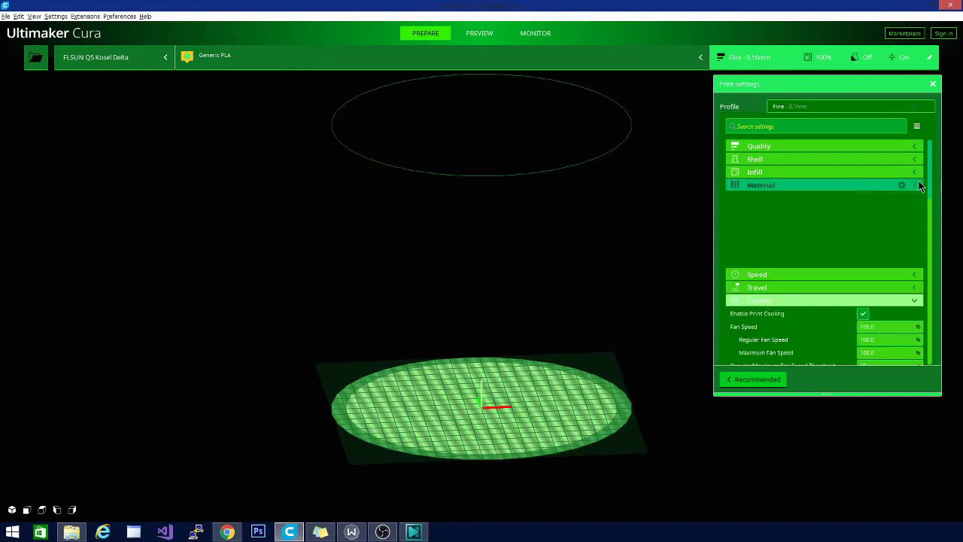
{"action": "left_click", "coordinate": [916, 198]}
{"action": "left_click", "coordinate": [915, 211]}
{"action": "left_click", "coordinate": [913, 225]}
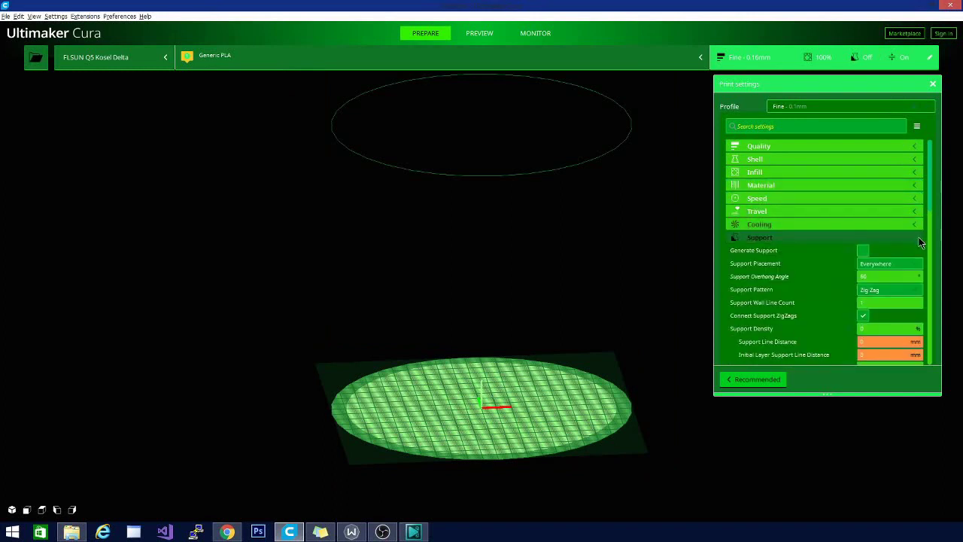
{"action": "left_click", "coordinate": [915, 237]}
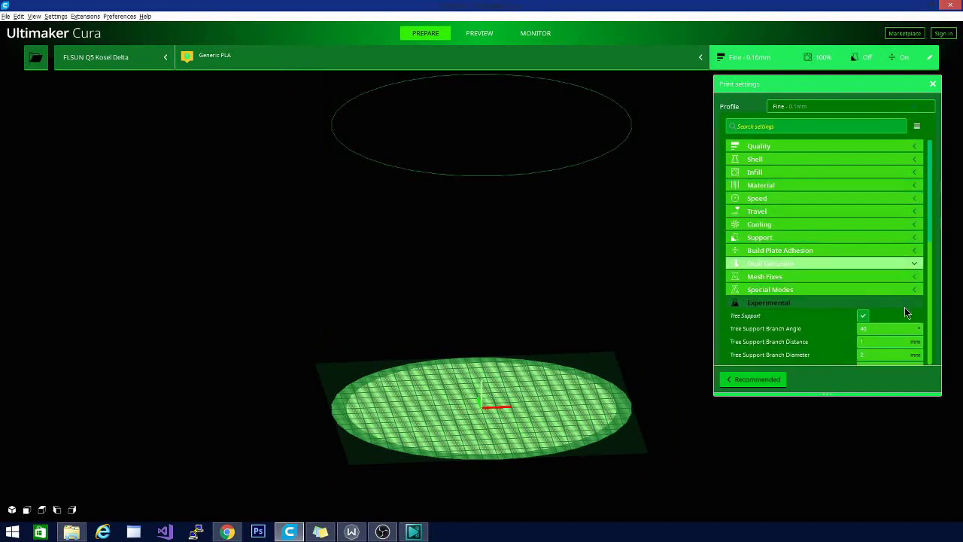
{"action": "left_click", "coordinate": [905, 304]}
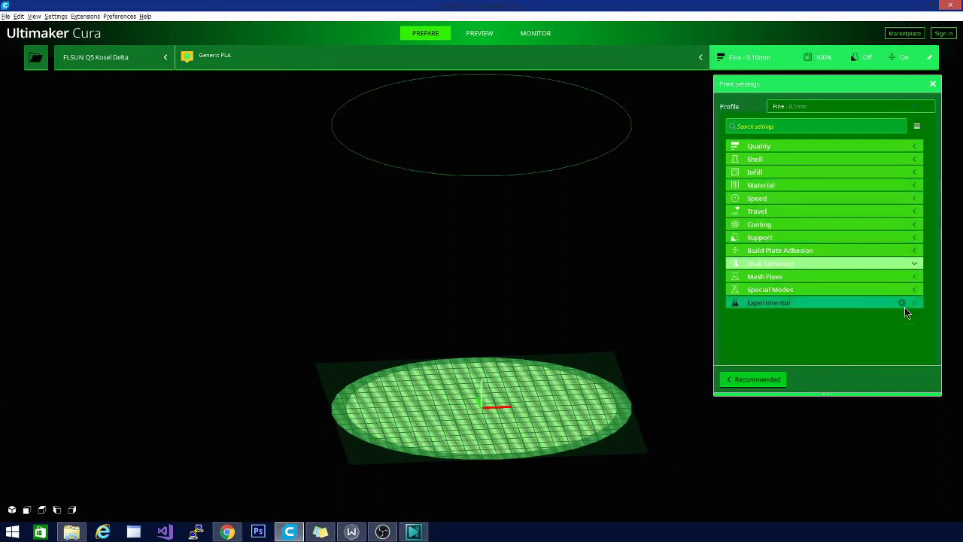
{"action": "left_click", "coordinate": [848, 153]}
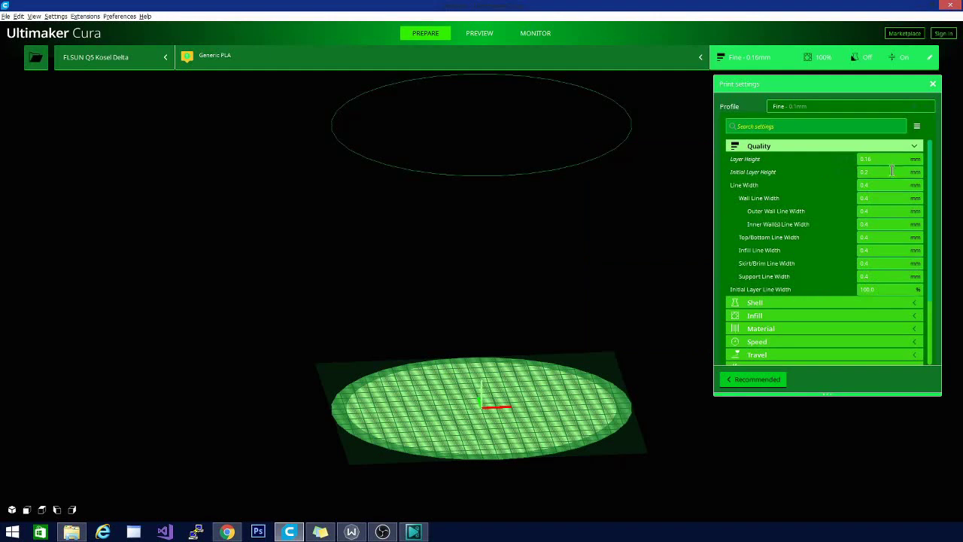
{"action": "left_click", "coordinate": [854, 147]}
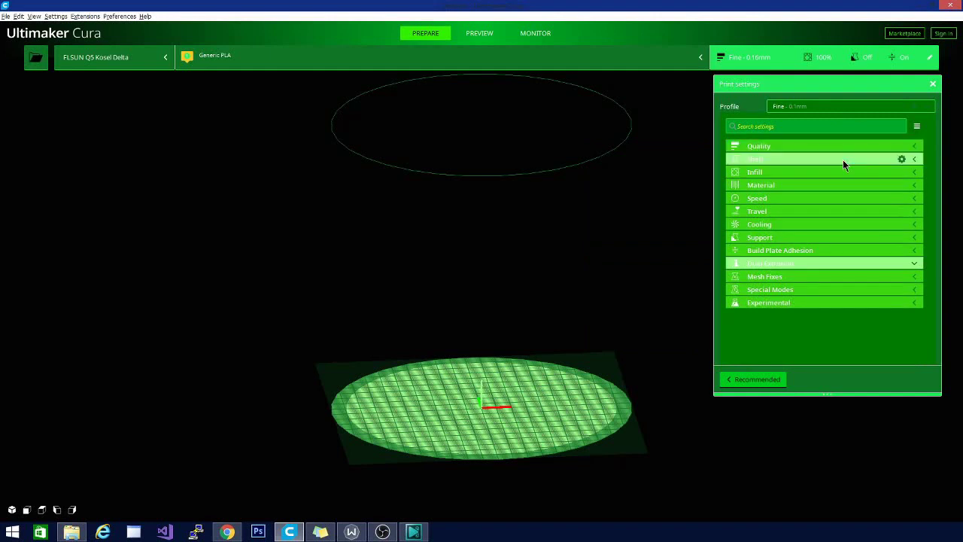
{"action": "left_click", "coordinate": [843, 159]}
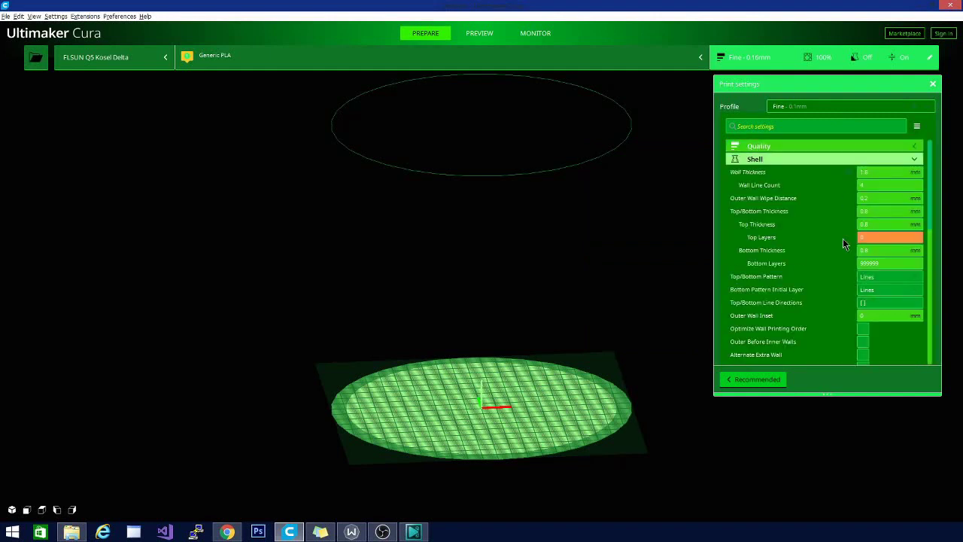
{"action": "scroll", "coordinate": [843, 260], "scroll_direction": "down", "scroll_amount": 3}
{"action": "scroll", "coordinate": [843, 263], "scroll_direction": "down", "scroll_amount": 5}
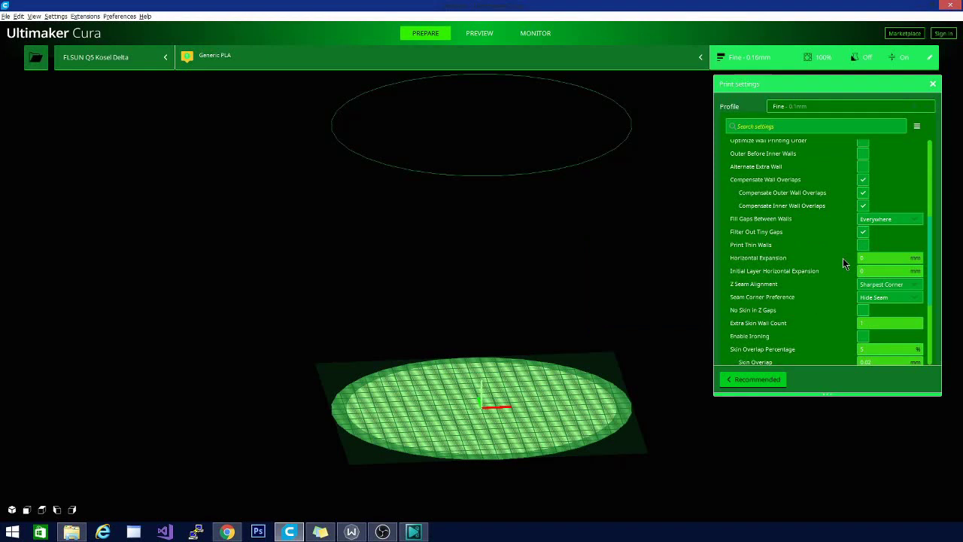
{"action": "scroll", "coordinate": [843, 258], "scroll_direction": "up", "scroll_amount": 8}
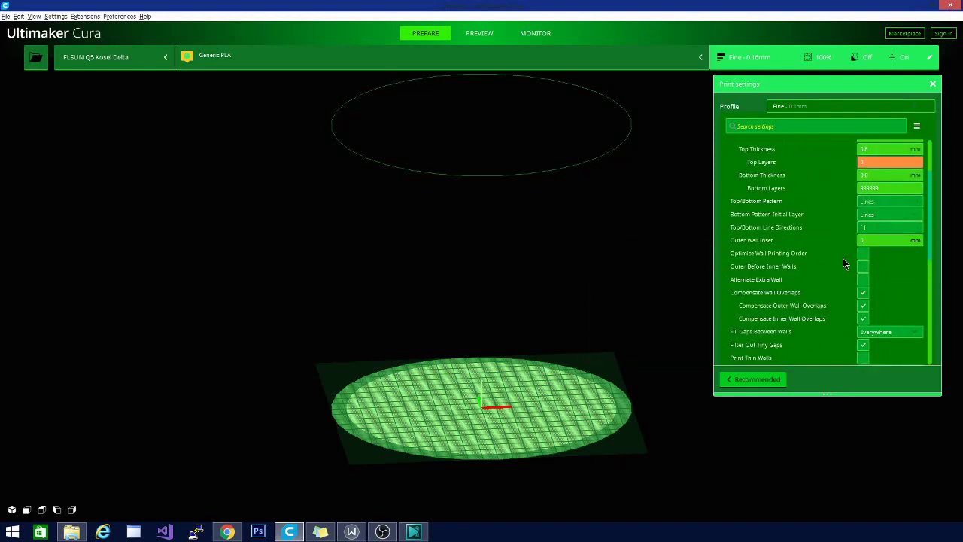
{"action": "mouse_move", "coordinate": [875, 182]}
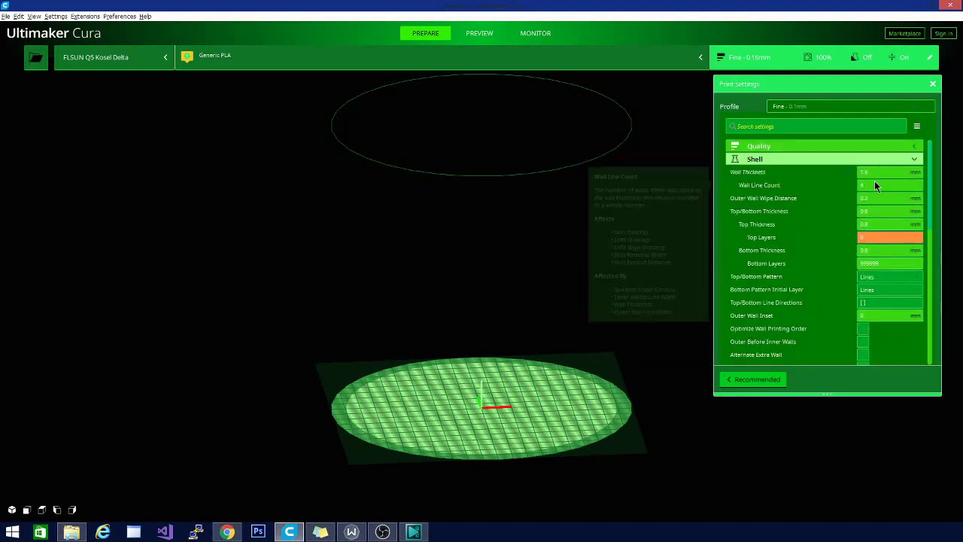
{"action": "left_click", "coordinate": [876, 159]}
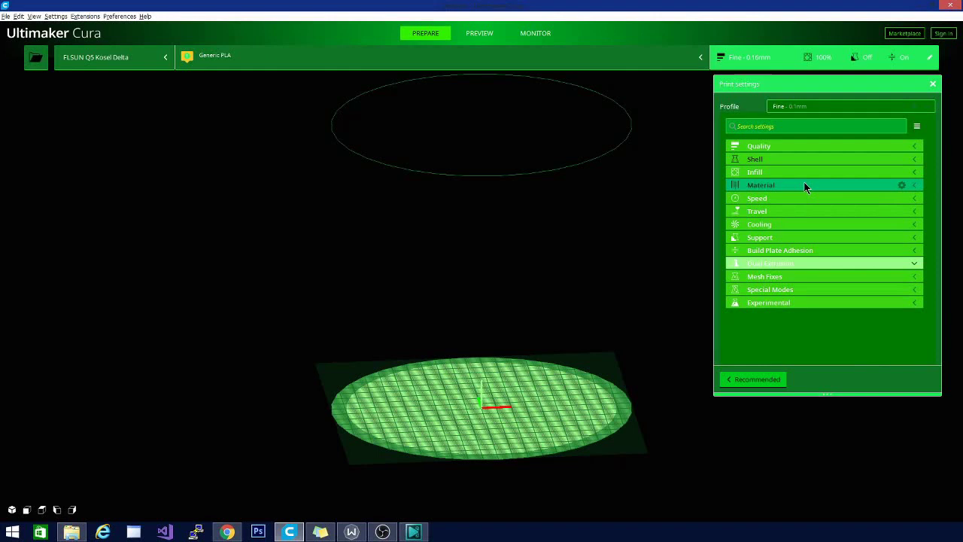
{"action": "left_click", "coordinate": [804, 186]}
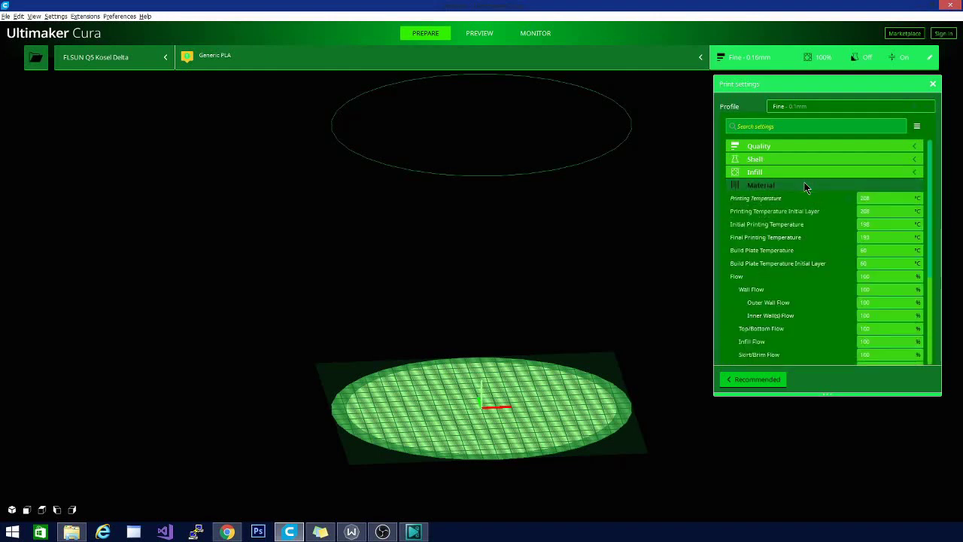
{"action": "double_click", "coordinate": [876, 198]}
{"action": "type", "text": "230"}
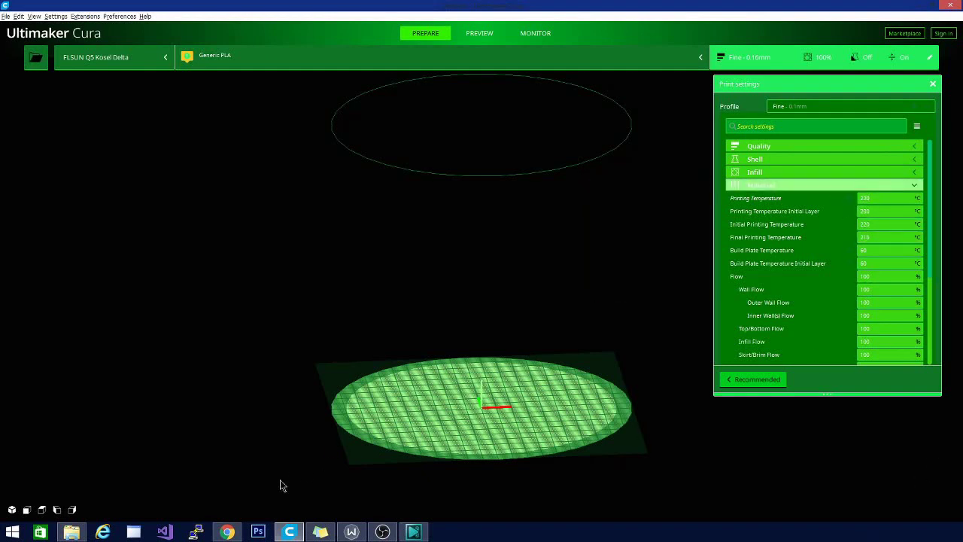
{"action": "left_click", "coordinate": [227, 532]}
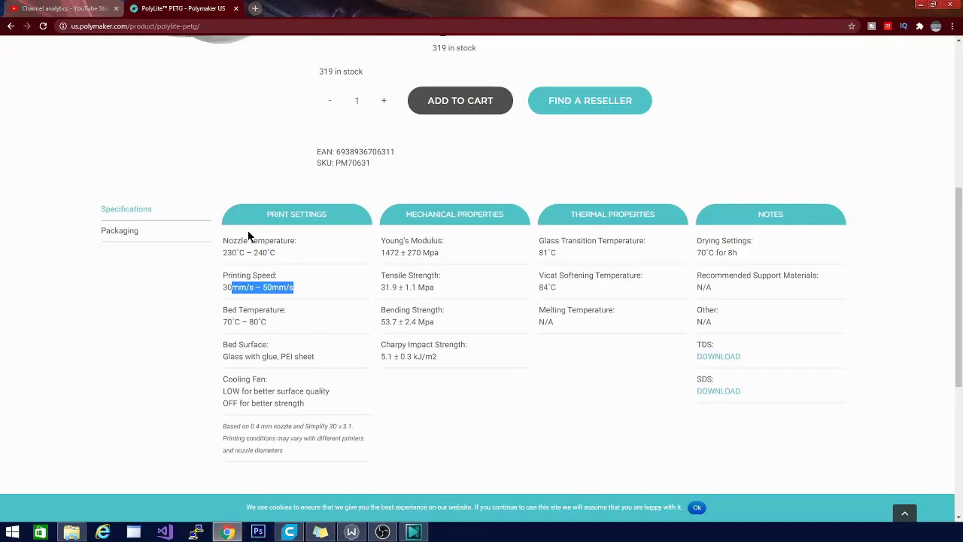
{"action": "mouse_move", "coordinate": [228, 532]}
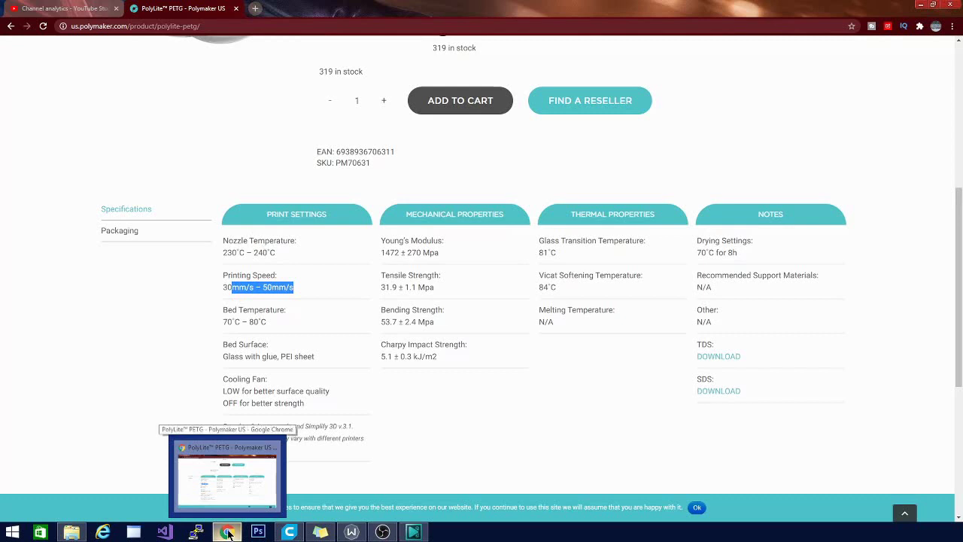
{"action": "left_click", "coordinate": [289, 532]}
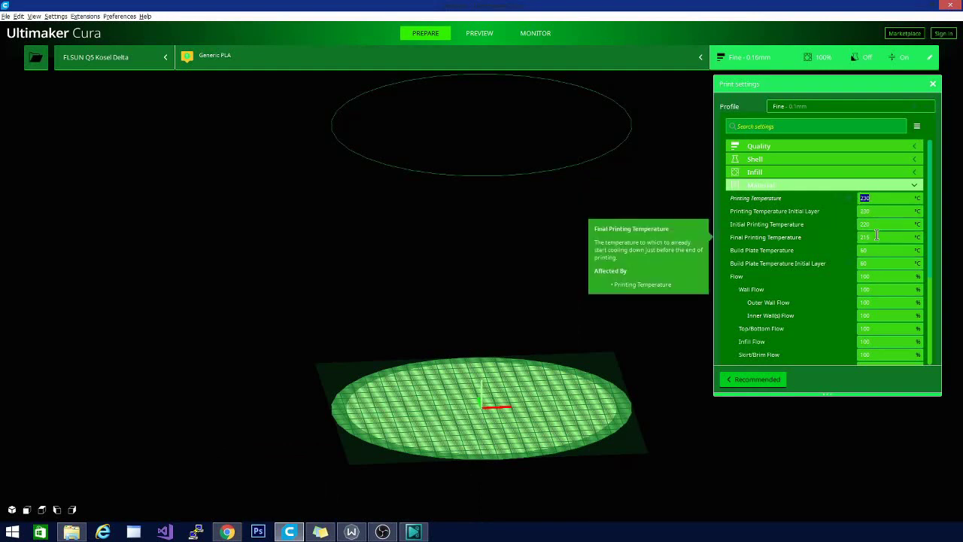
Enter 230 °C for both Initial and Final Printing Temperature, correcting a mistyped value
{"action": "left_click", "coordinate": [874, 228]}
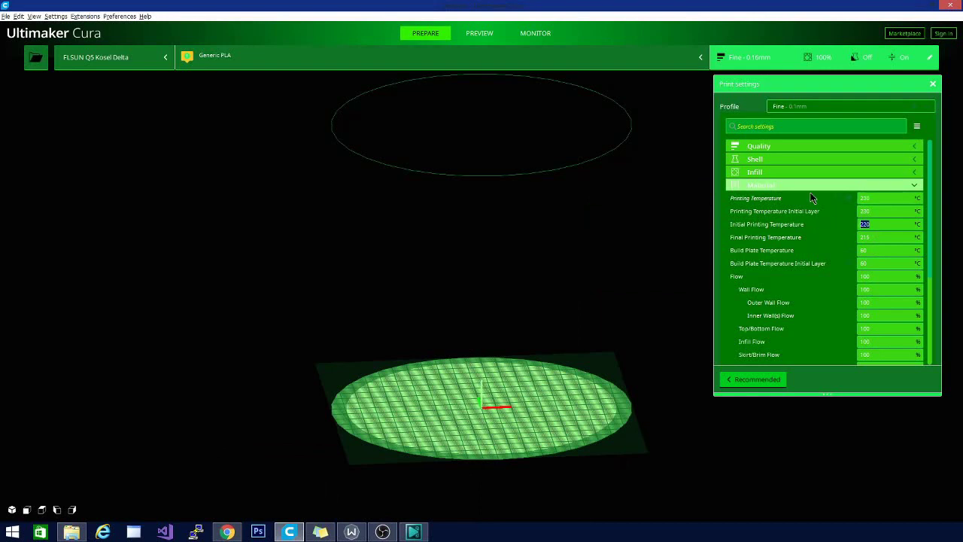
{"action": "type", "text": "230"}
{"action": "left_click", "coordinate": [866, 237]}
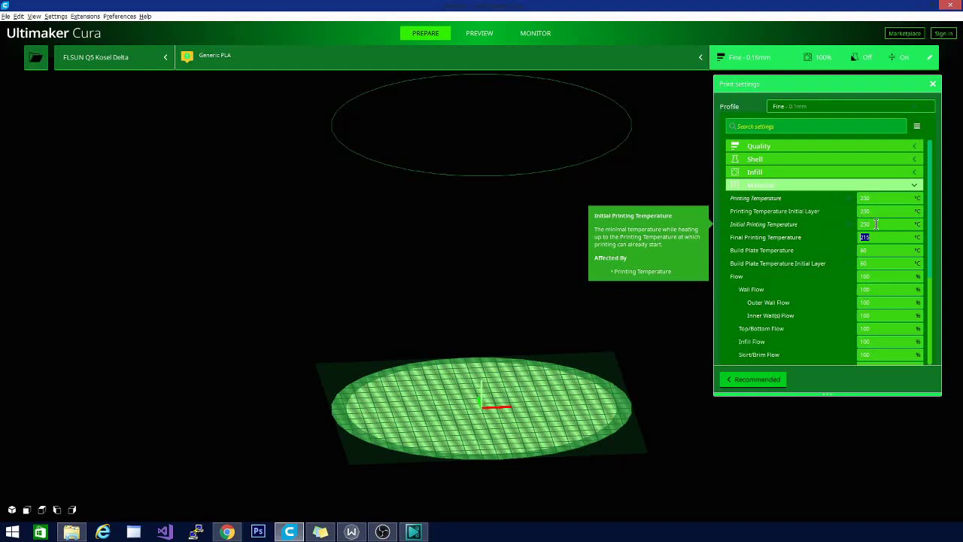
{"action": "type", "text": "22"}
{"action": "key", "text": "BackSpace"}
{"action": "key", "text": "BackSpace"}
{"action": "type", "text": "230"}
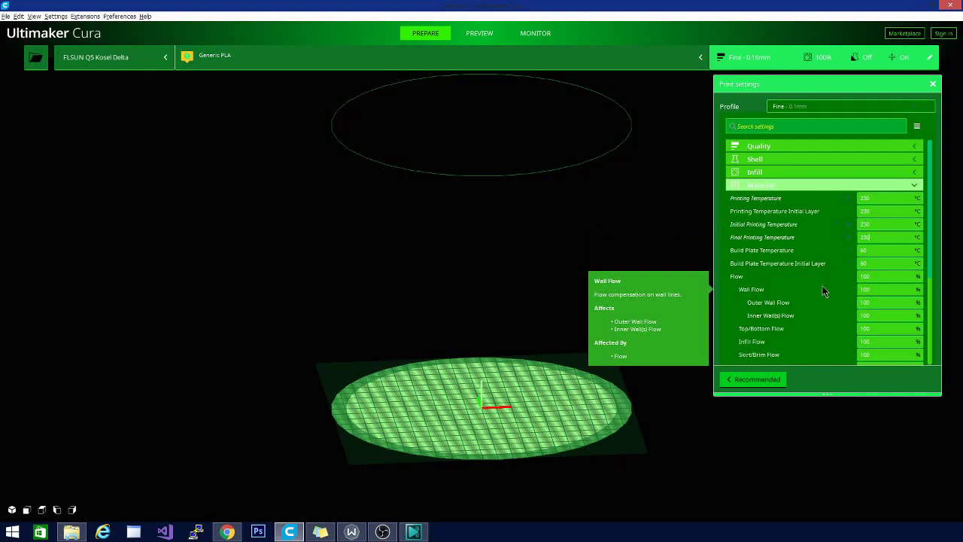
Enter 70 in Build Plate Temperature so the initial layer value also becomes 70 °C
{"action": "scroll", "coordinate": [823, 291], "scroll_direction": "down", "scroll_amount": 2}
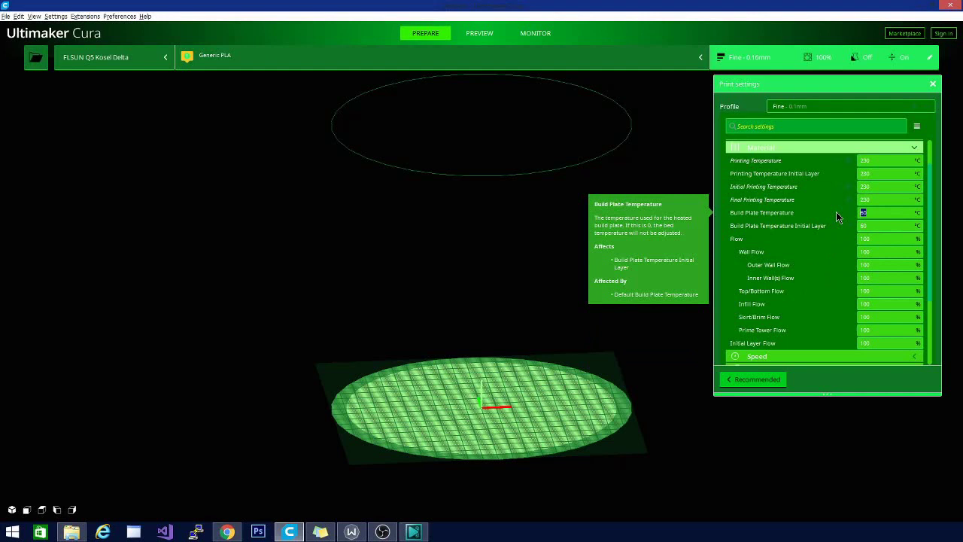
{"action": "double_click", "coordinate": [863, 213]}
{"action": "double_click", "coordinate": [873, 224]}
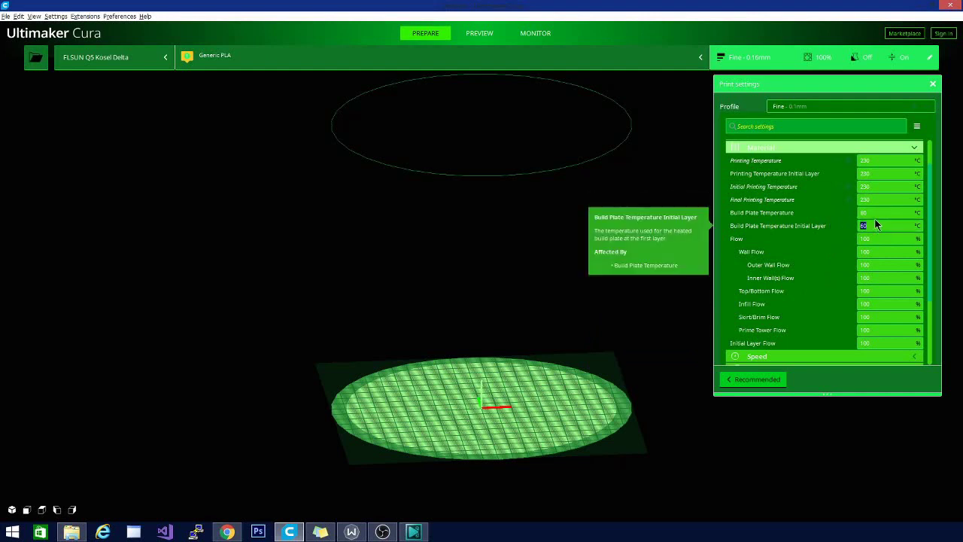
{"action": "double_click", "coordinate": [873, 212]}
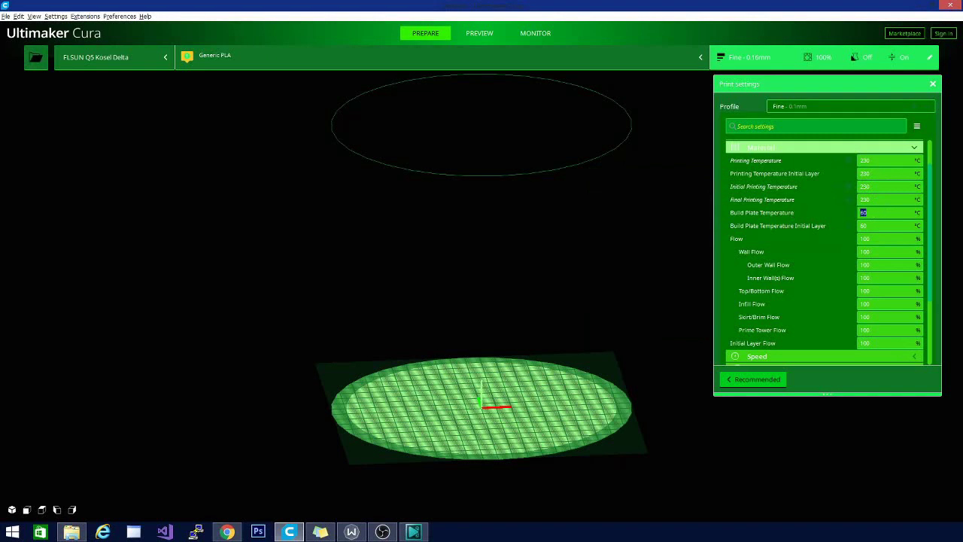
{"action": "type", "text": "70"}
{"action": "scroll", "coordinate": [648, 430], "scroll_direction": "down", "scroll_amount": 1}
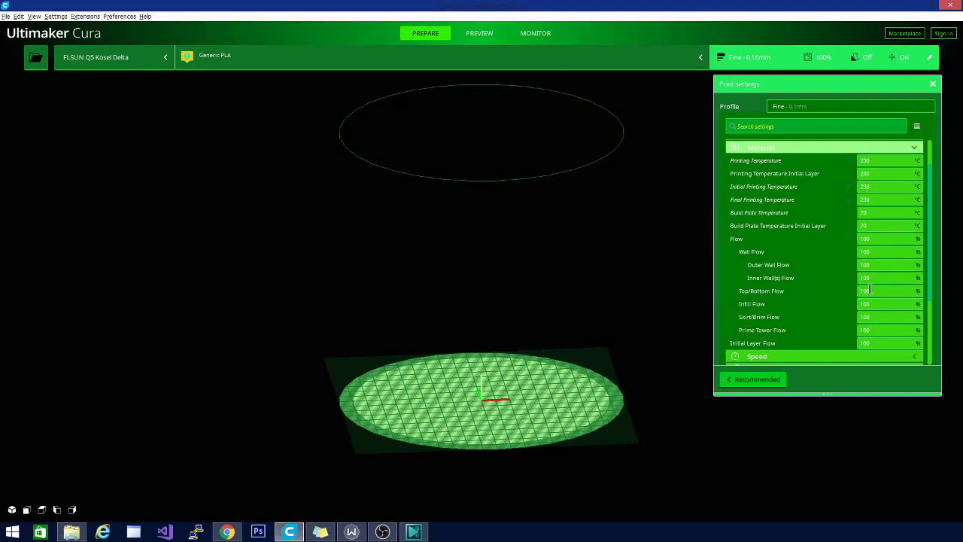
{"action": "scroll", "coordinate": [780, 311], "scroll_direction": "down", "scroll_amount": 3}
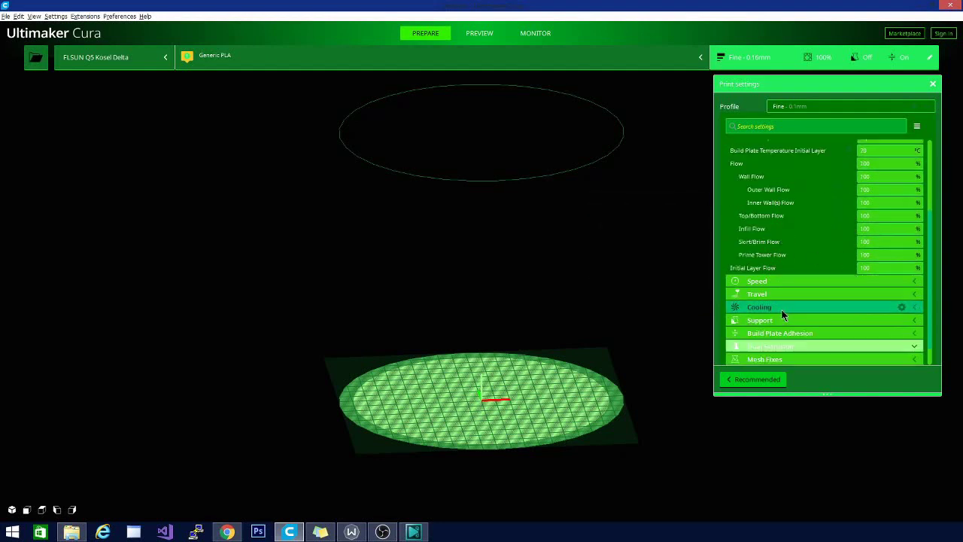
Expand Speed and set Print Speed to 45 mm/s, dropping wall and top/bottom speeds to 22.5 mm/s
{"action": "left_click", "coordinate": [805, 256]}
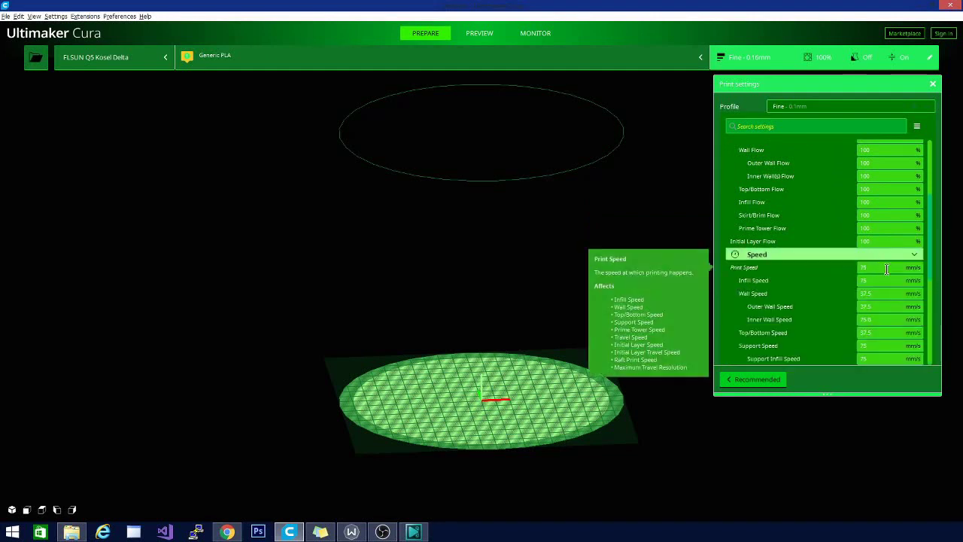
{"action": "left_click", "coordinate": [875, 267]}
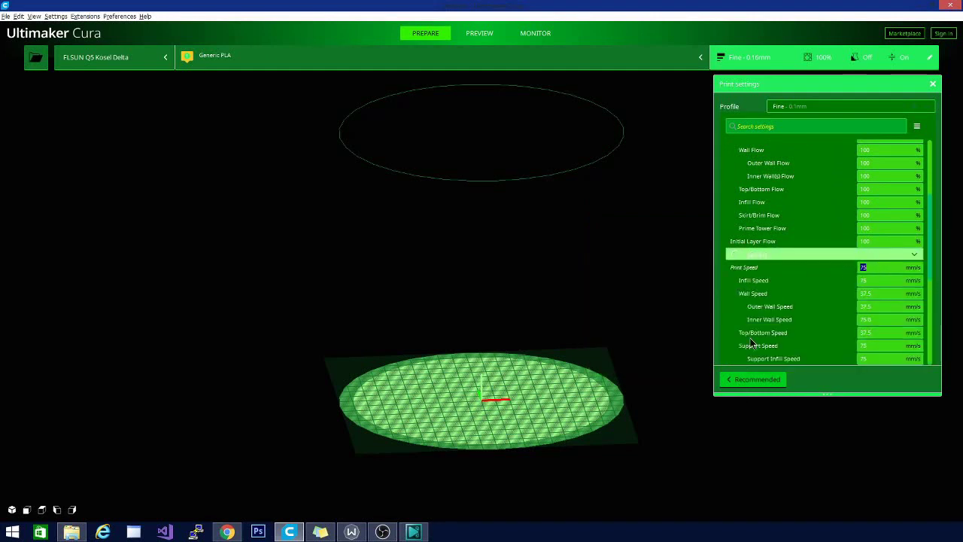
{"action": "mouse_move", "coordinate": [750, 340]}
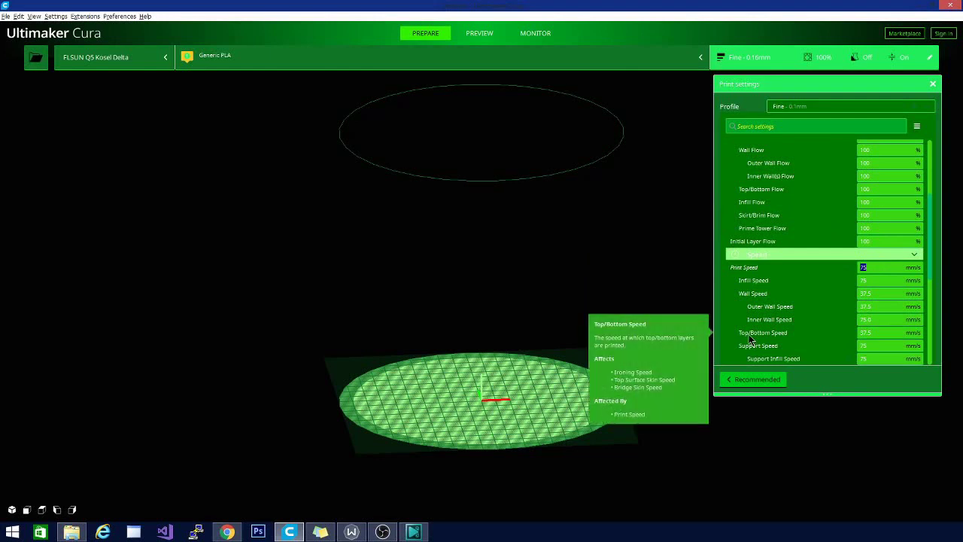
{"action": "type", "text": "45"}
{"action": "scroll", "coordinate": [786, 331], "scroll_direction": "down", "scroll_amount": 3}
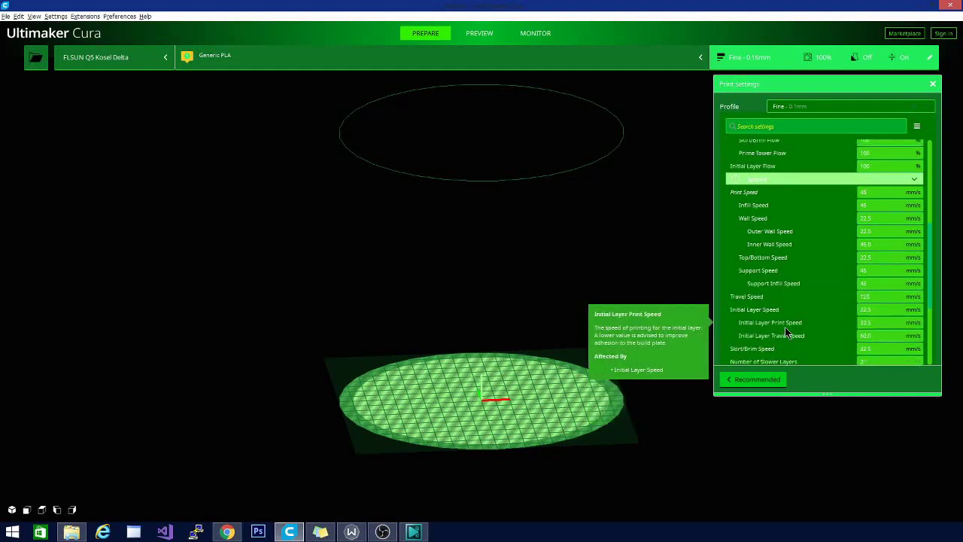
{"action": "scroll", "coordinate": [786, 331], "scroll_direction": "down", "scroll_amount": 3}
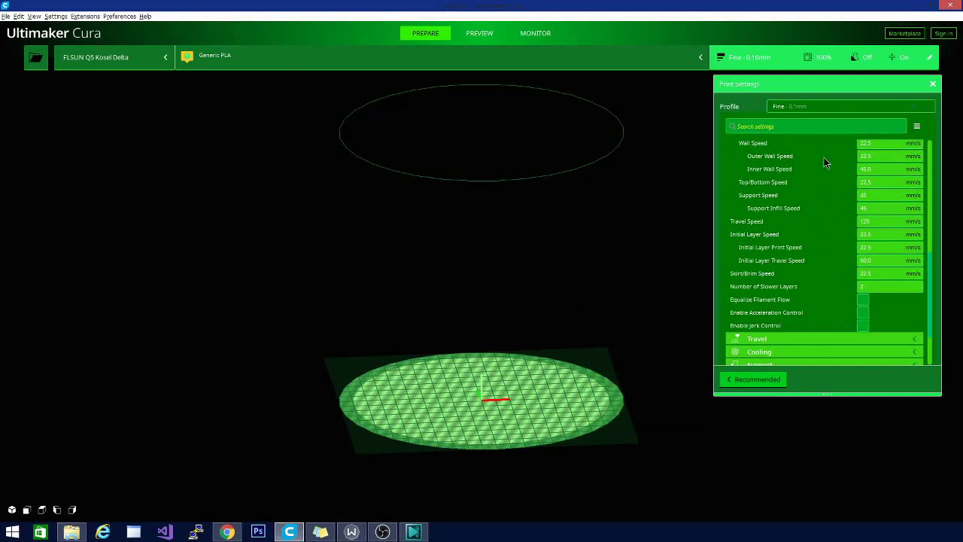
{"action": "scroll", "coordinate": [837, 244], "scroll_direction": "up", "scroll_amount": 3}
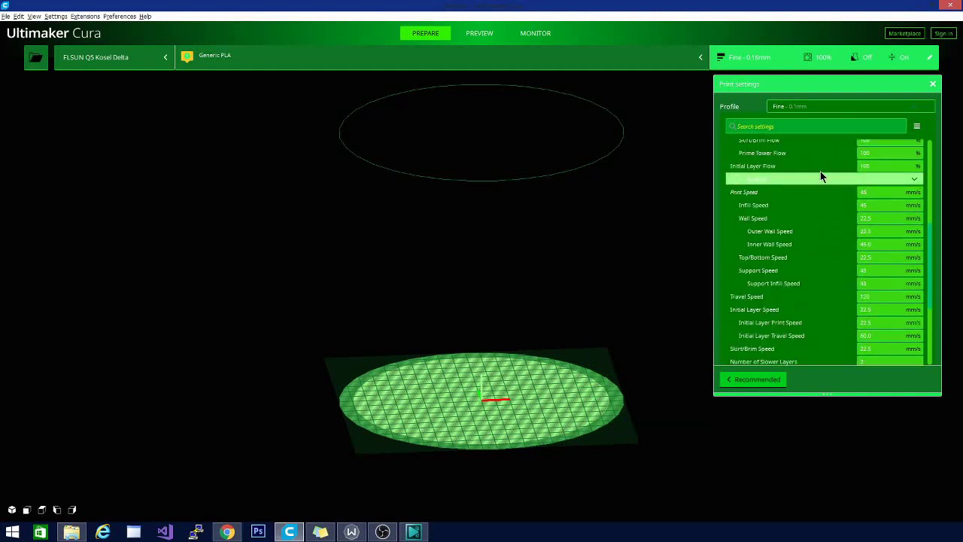
{"action": "scroll", "coordinate": [821, 171], "scroll_direction": "down", "scroll_amount": 6}
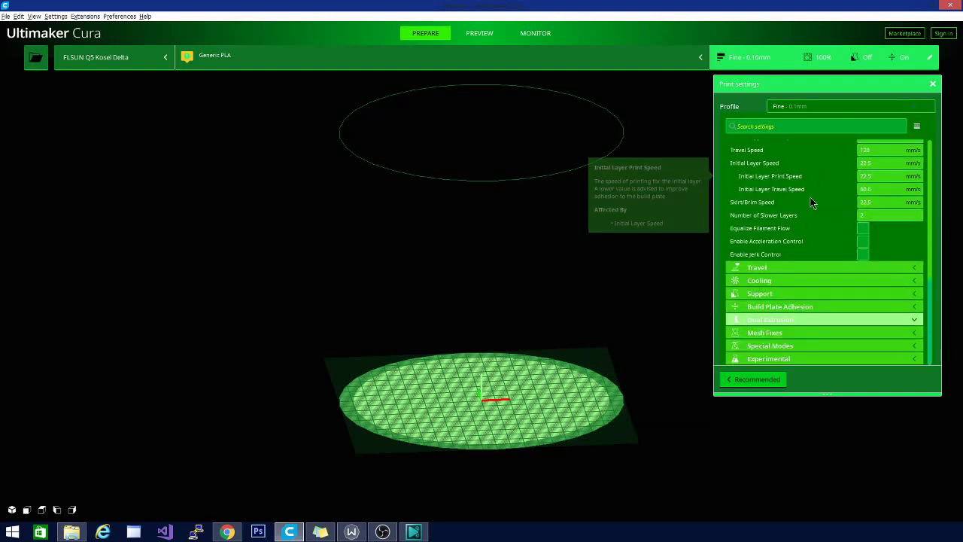
Keep print cooling enabled and set Fan Speed to 20%
{"action": "left_click", "coordinate": [776, 284]}
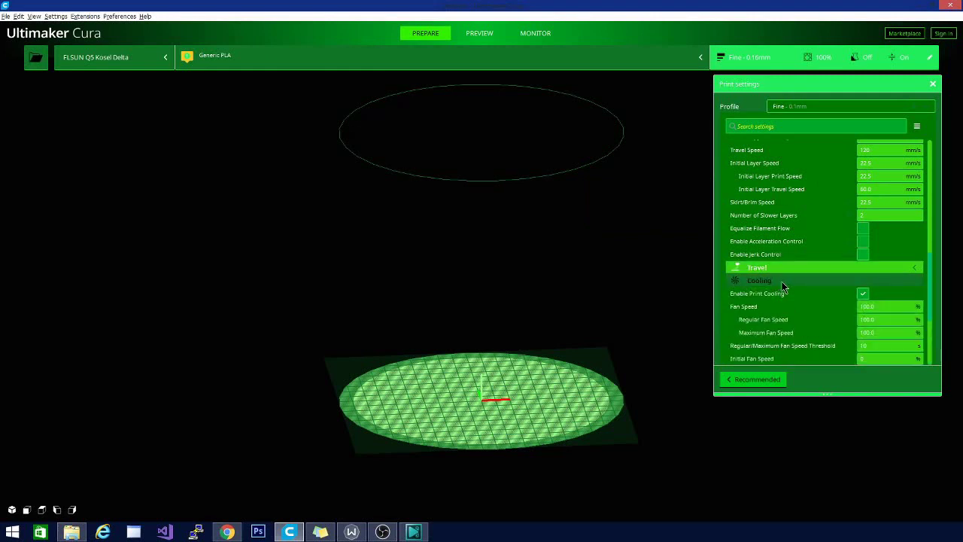
{"action": "scroll", "coordinate": [787, 304], "scroll_direction": "down", "scroll_amount": 4}
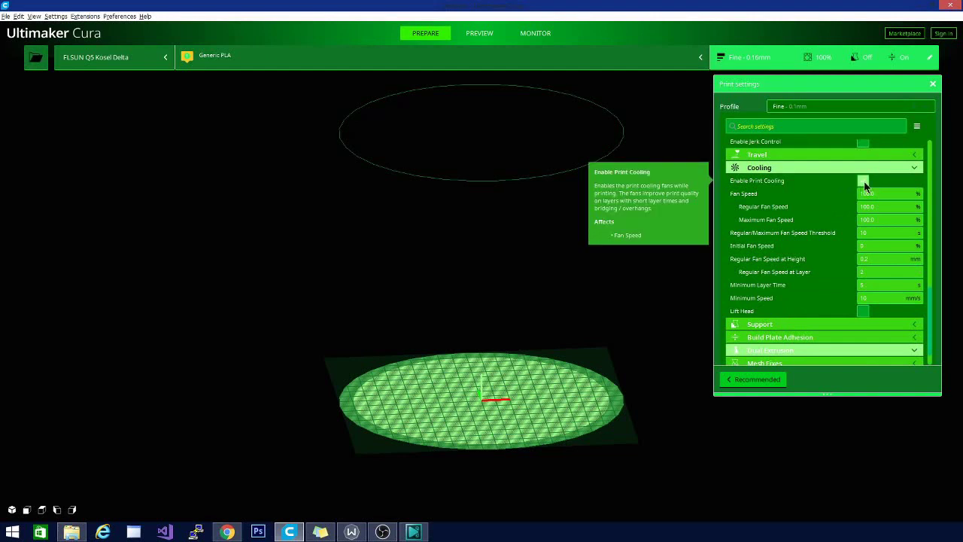
{"action": "left_click", "coordinate": [864, 183]}
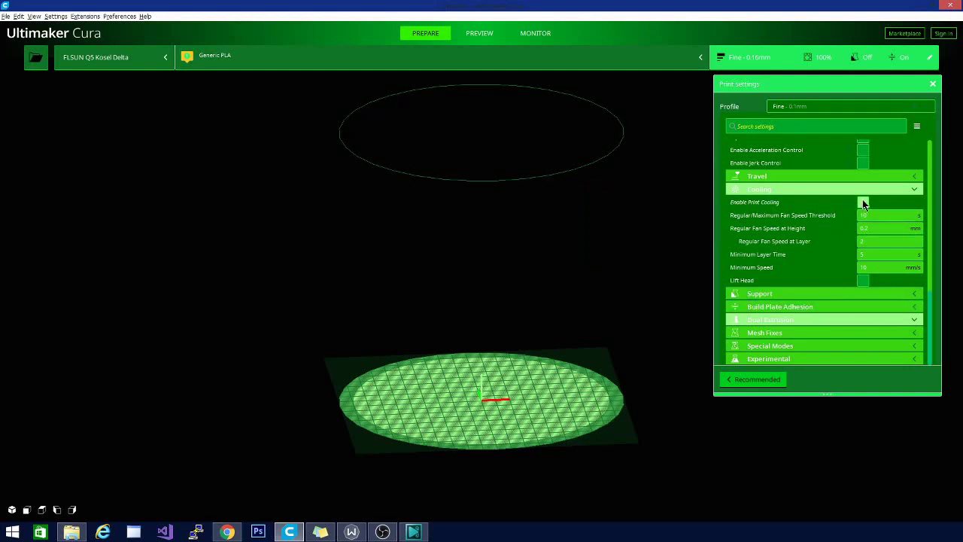
{"action": "left_click", "coordinate": [863, 203]}
{"action": "double_click", "coordinate": [870, 215]}
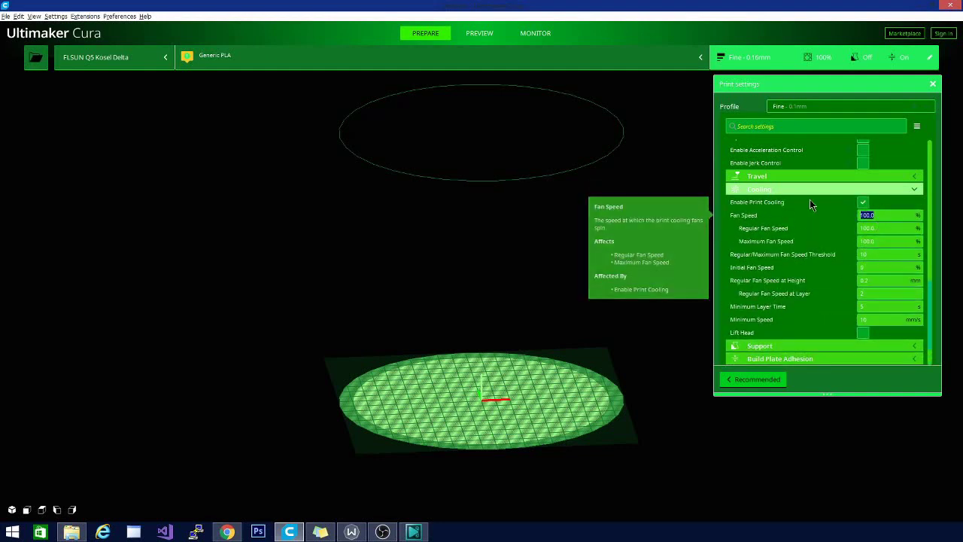
{"action": "type", "text": "20"}
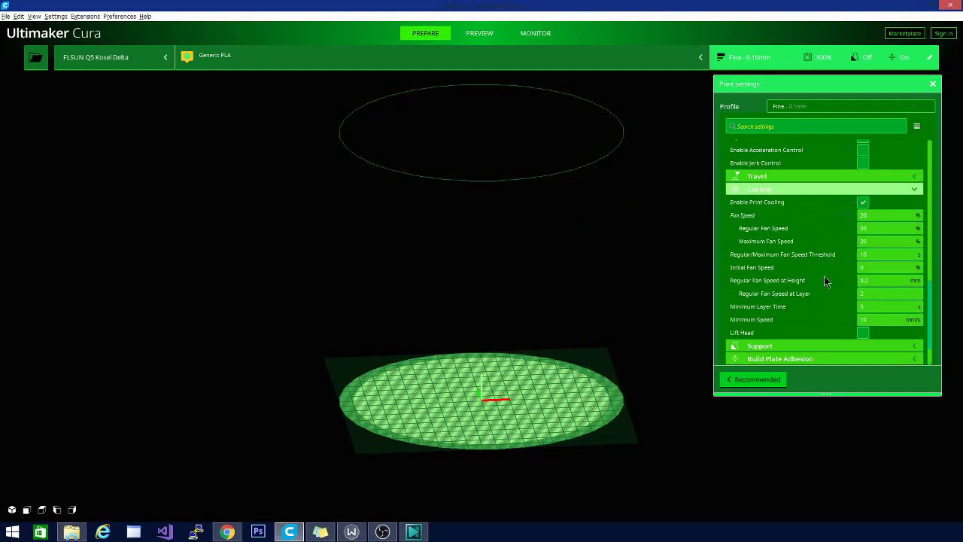
{"action": "scroll", "coordinate": [820, 279], "scroll_direction": "down", "scroll_amount": 2}
{"action": "scroll", "coordinate": [819, 208], "scroll_direction": "down", "scroll_amount": 1}
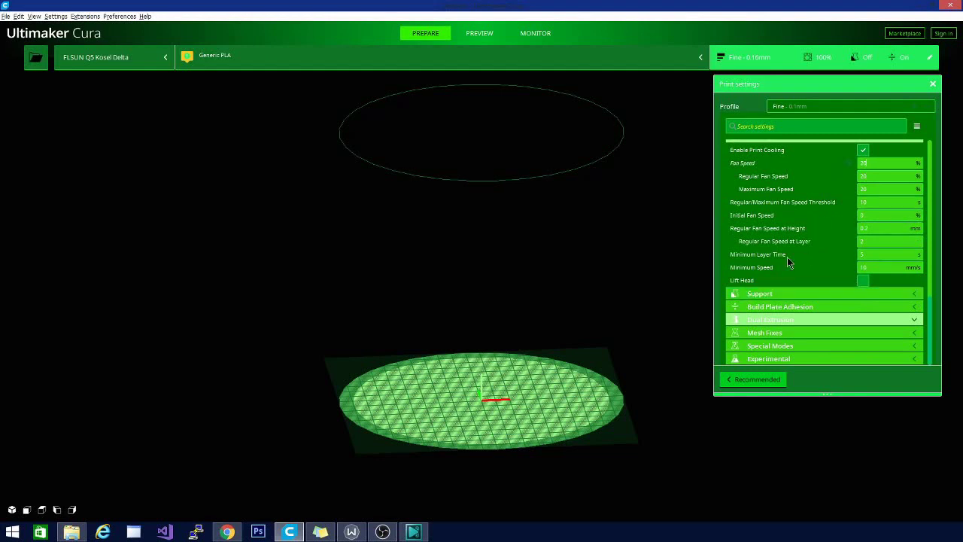
Expand the Support settings to check them, then collapse them again
{"action": "left_click", "coordinate": [802, 295]}
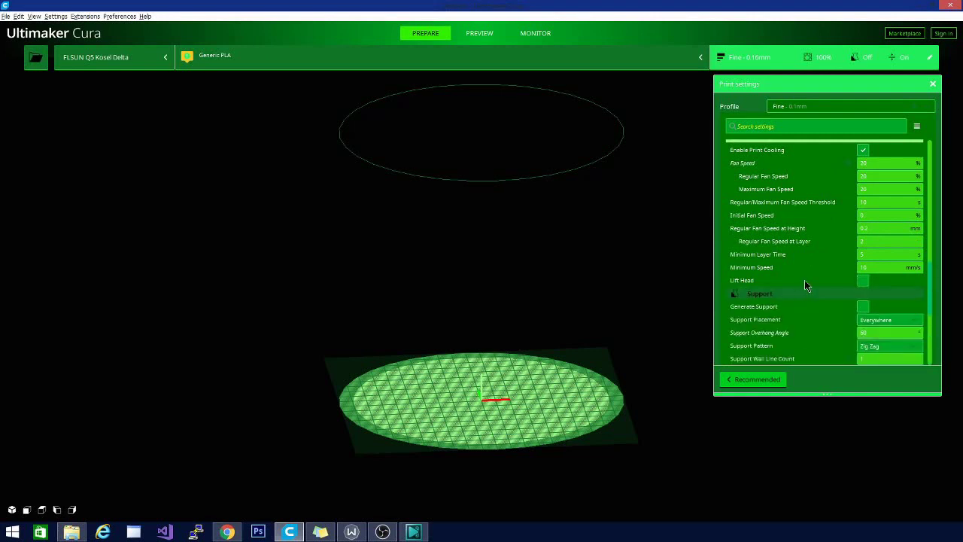
{"action": "scroll", "coordinate": [804, 280], "scroll_direction": "down", "scroll_amount": 3}
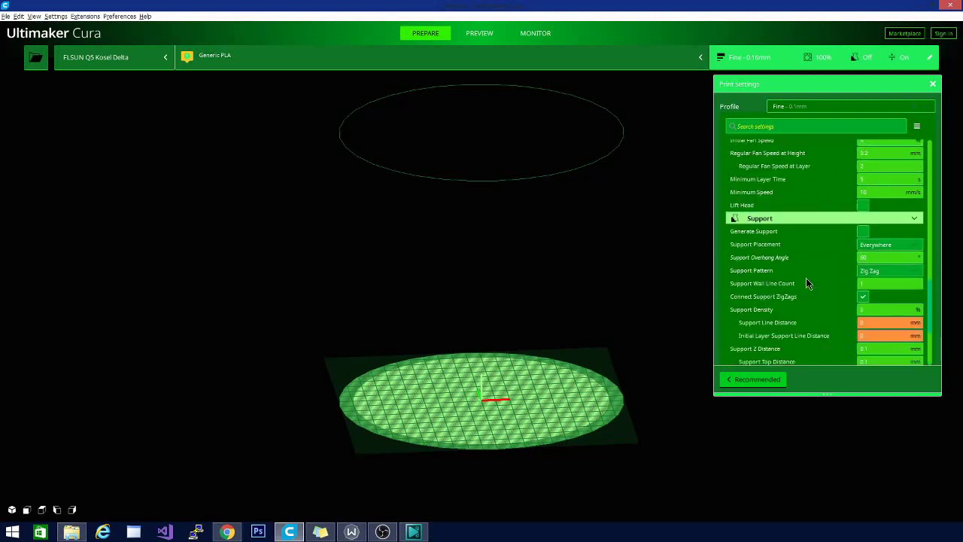
{"action": "left_click", "coordinate": [843, 220]}
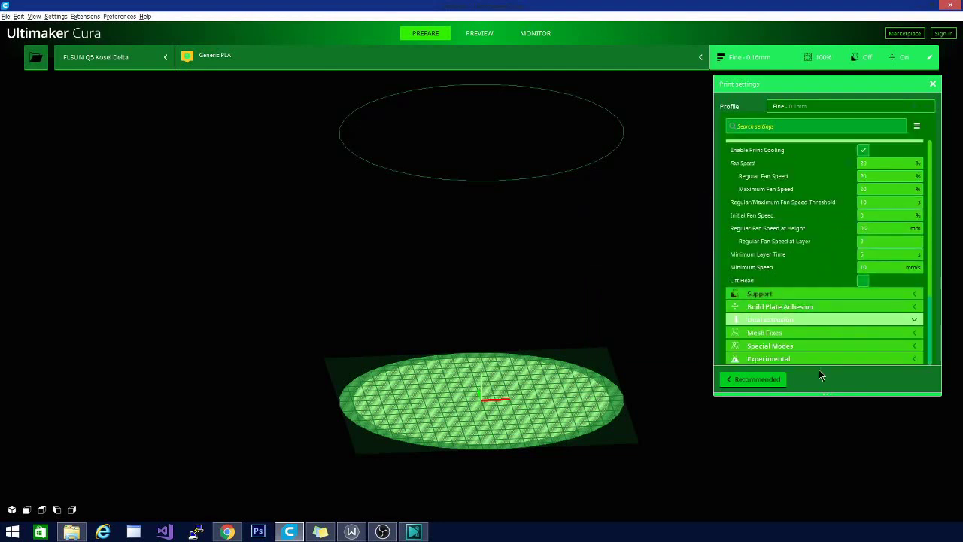
Expand Build Plate Adhesion and choose Brim as the adhesion type
{"action": "left_click", "coordinate": [794, 307]}
{"action": "scroll", "coordinate": [827, 337], "scroll_direction": "down", "scroll_amount": 3}
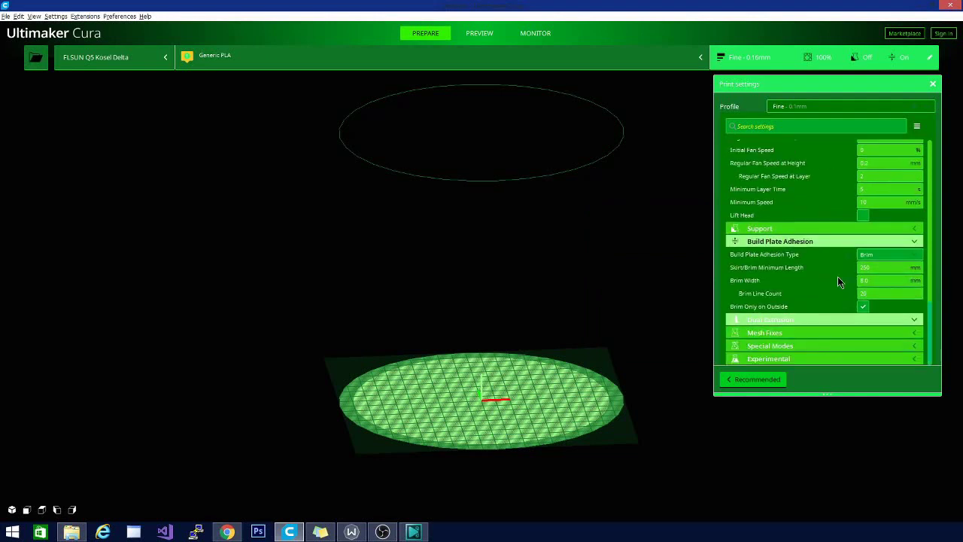
{"action": "left_click", "coordinate": [882, 255]}
{"action": "left_click", "coordinate": [882, 278]}
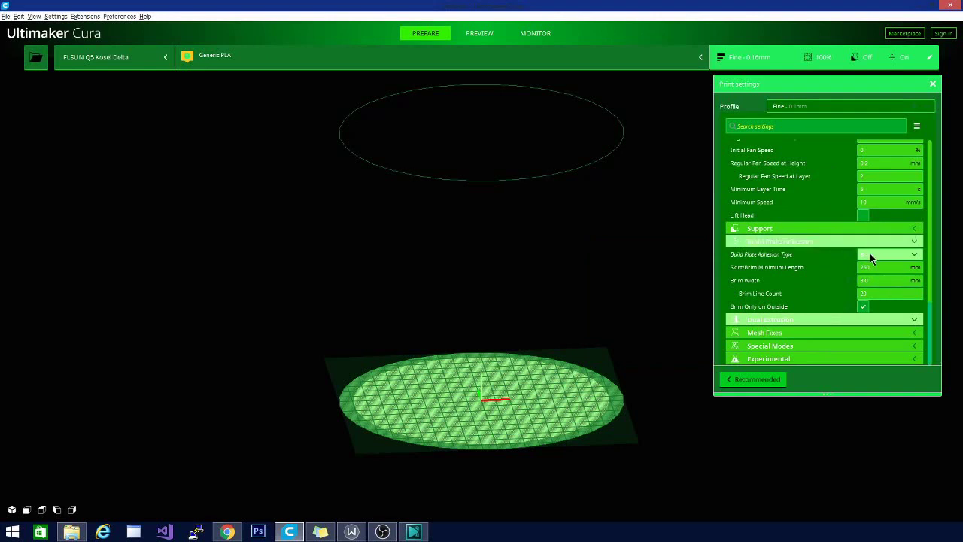
{"action": "mouse_move", "coordinate": [870, 255]}
Look through the menu bar and the profile dropdown for profile management options
{"action": "left_click", "coordinate": [118, 16]}
{"action": "mouse_move", "coordinate": [97, 17]}
{"action": "mouse_move", "coordinate": [56, 17]}
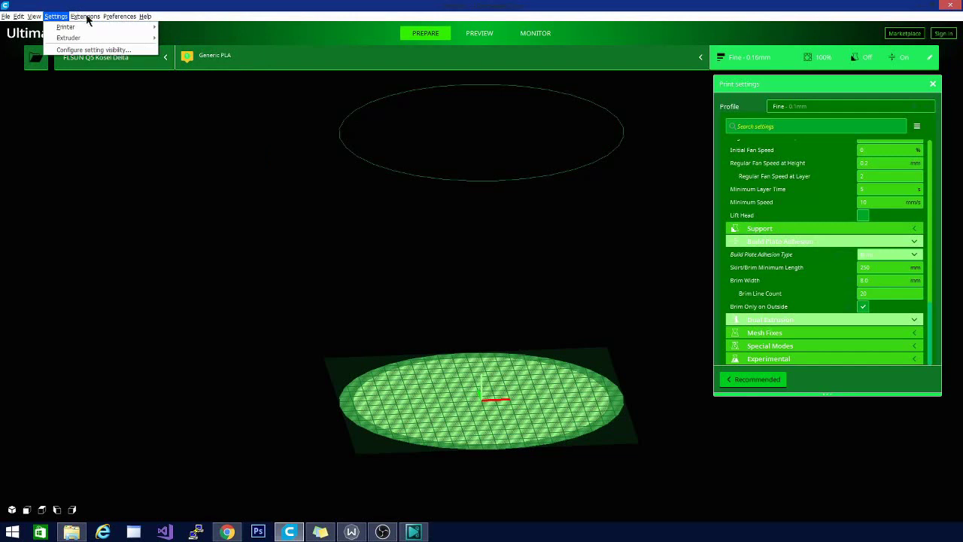
{"action": "left_click", "coordinate": [187, 316]}
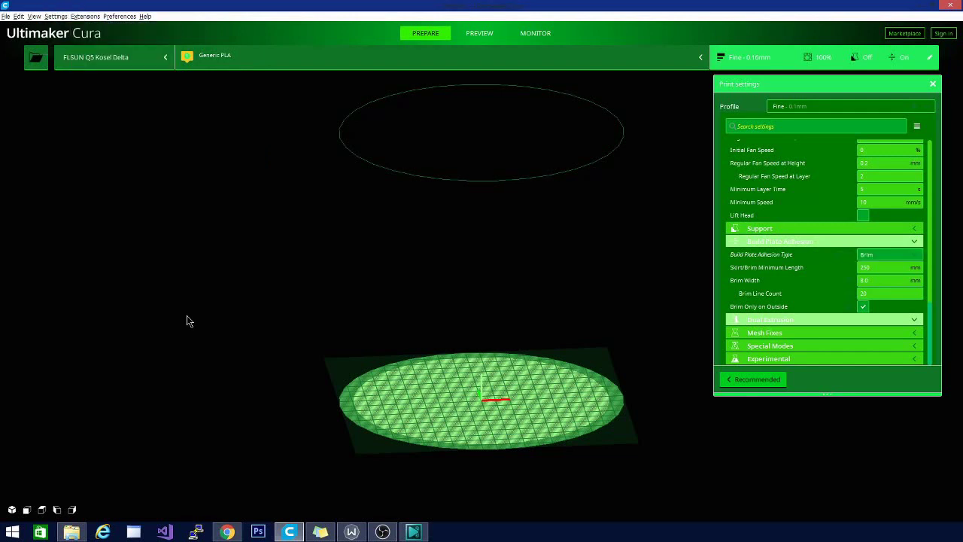
{"action": "right_click", "coordinate": [826, 109]}
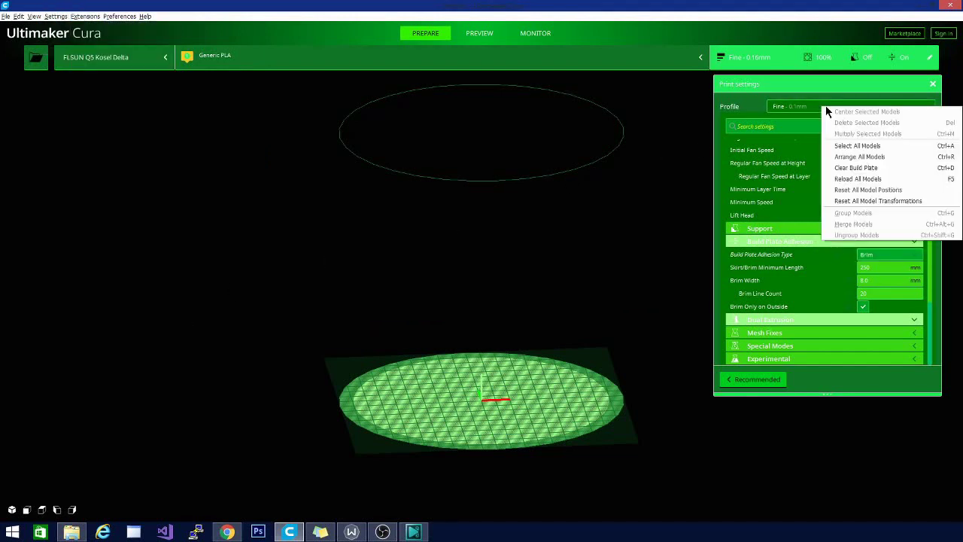
{"action": "left_click", "coordinate": [817, 104]}
{"action": "left_click", "coordinate": [817, 103]}
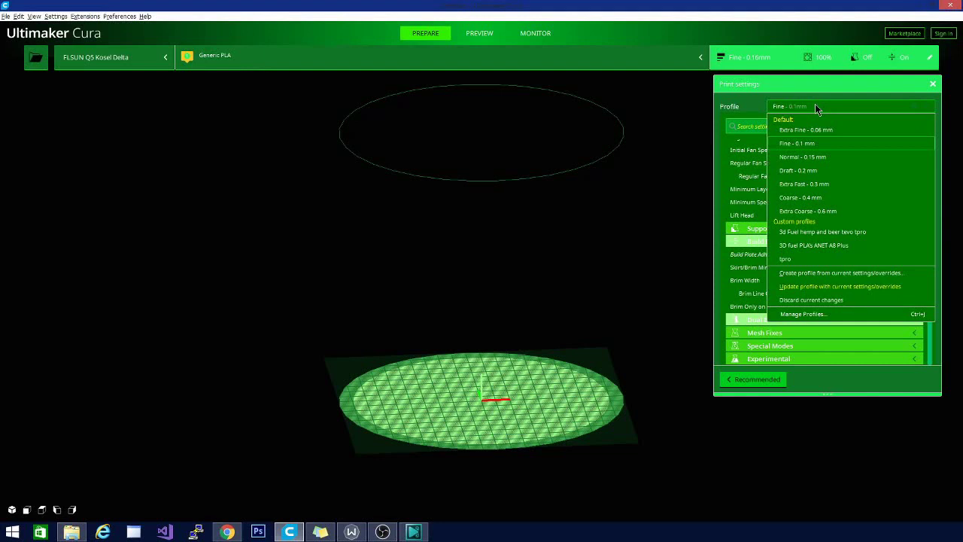
On the Profiles preferences page, browse for a profile file to import, then cancel without importing
{"action": "left_click", "coordinate": [824, 314]}
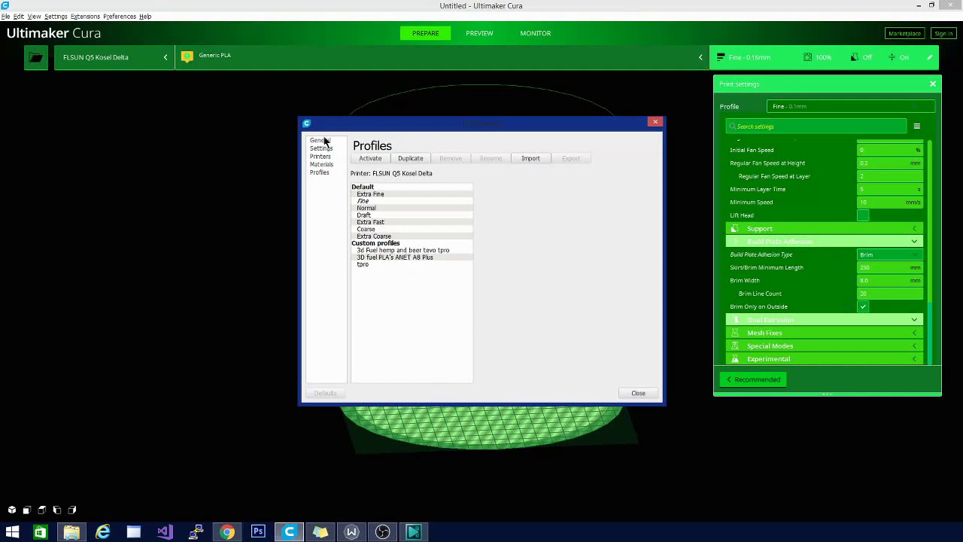
{"action": "left_click", "coordinate": [324, 173]}
{"action": "left_click", "coordinate": [544, 159]}
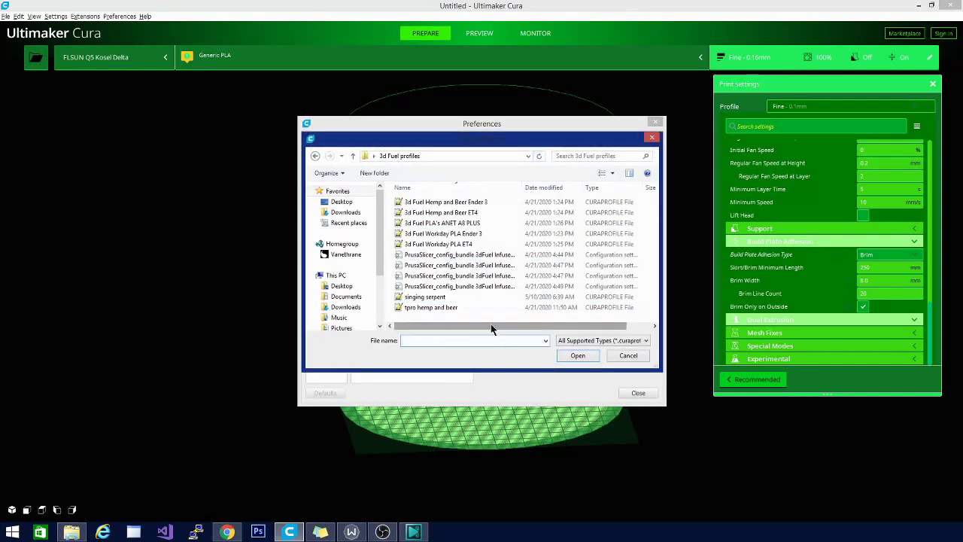
{"action": "mouse_move", "coordinate": [490, 325]}
{"action": "left_mouse_down"}
{"action": "mouse_move", "coordinate": [515, 328]}
{"action": "mouse_move", "coordinate": [501, 325]}
{"action": "left_mouse_up"}
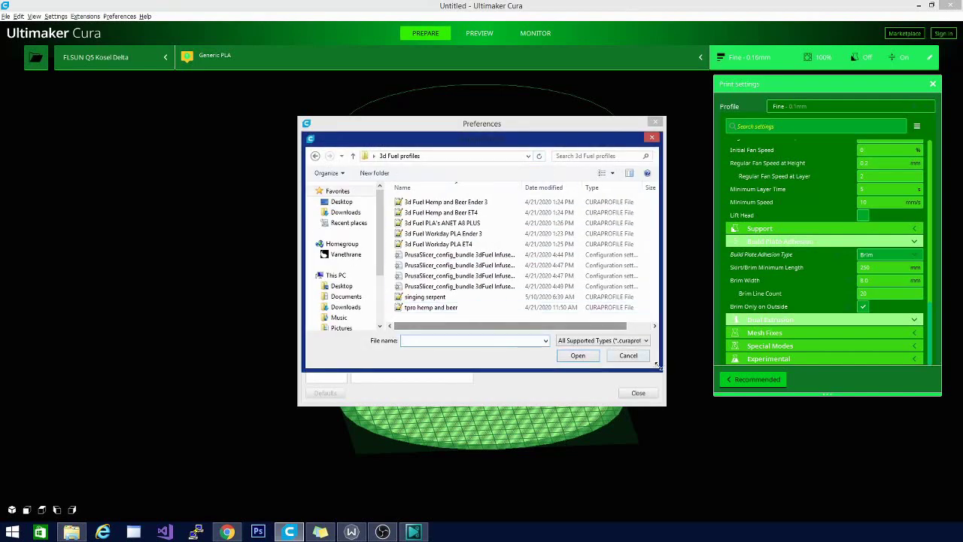
{"action": "left_click", "coordinate": [627, 357]}
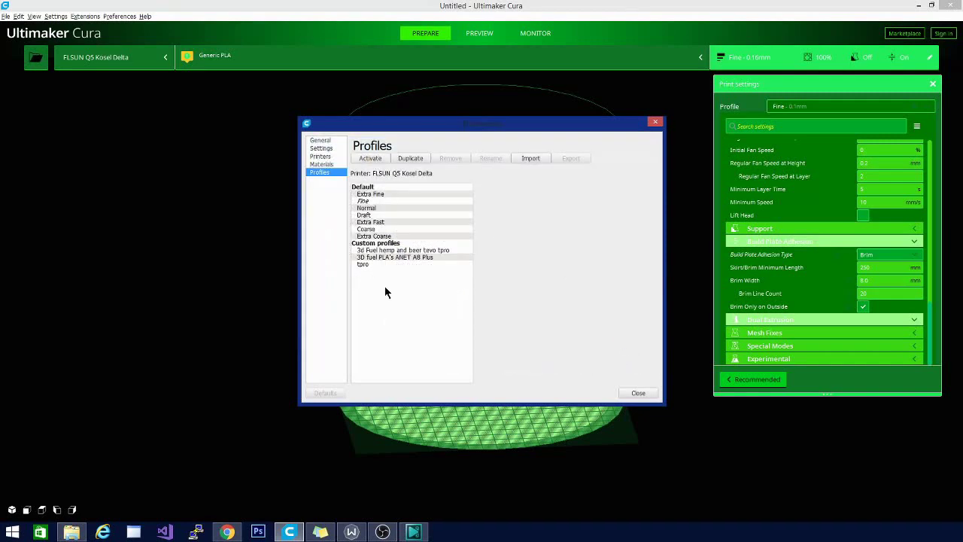
{"action": "left_click", "coordinate": [406, 159]}
Create a custom profile named 'petg on q5 mini' from the current settings
{"action": "left_click", "coordinate": [656, 122]}
{"action": "left_click", "coordinate": [827, 108]}
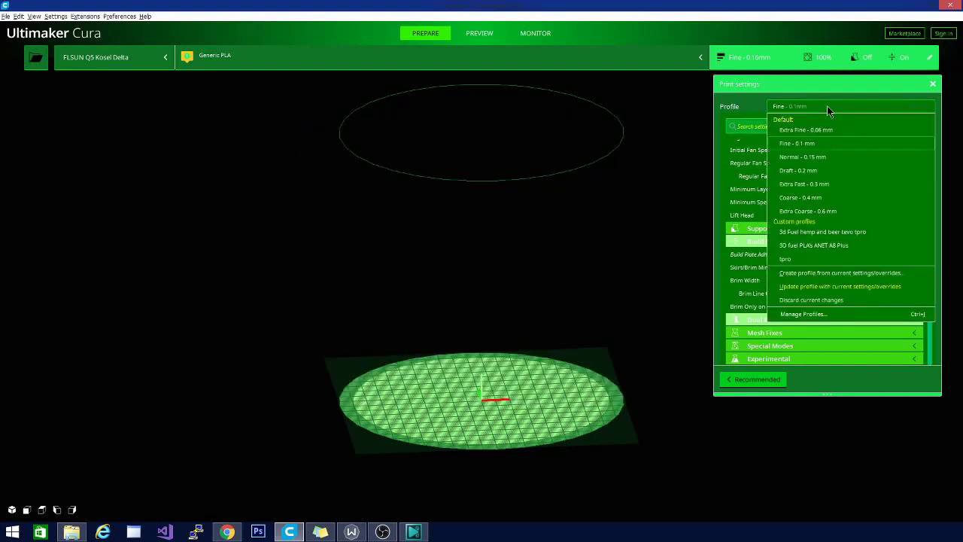
{"action": "left_click", "coordinate": [831, 108]}
{"action": "left_click", "coordinate": [831, 107]}
{"action": "left_click", "coordinate": [809, 273]}
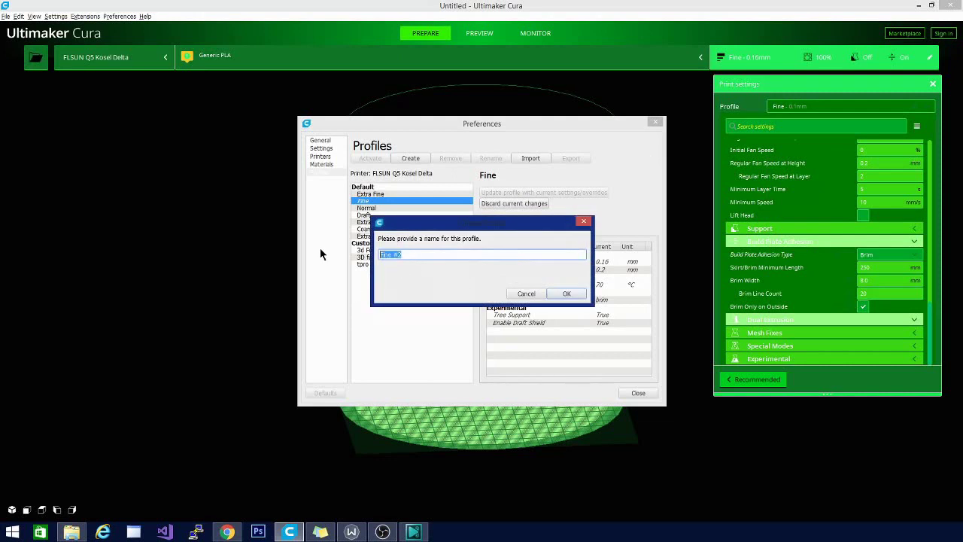
{"action": "type", "text": "petg on q5 min"}
{"action": "left_click", "coordinate": [576, 292]}
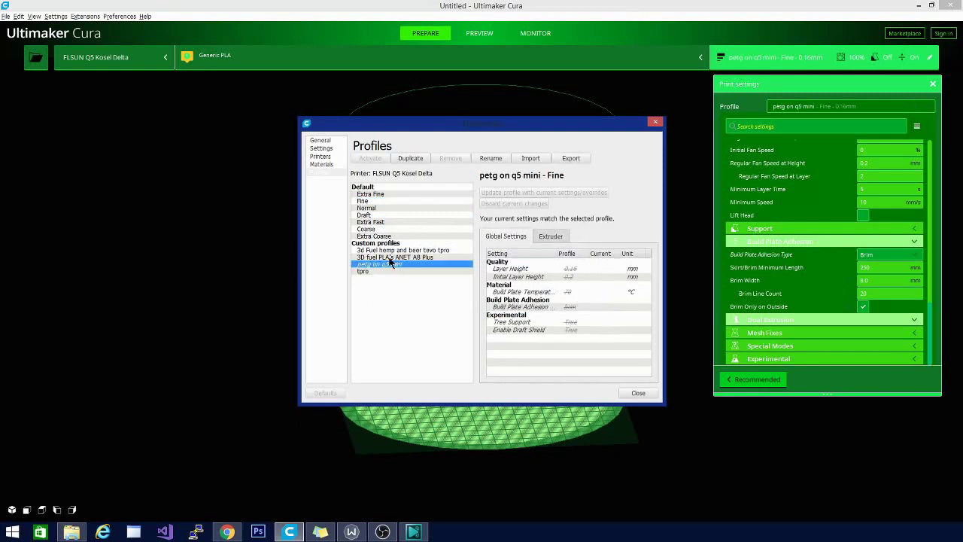
Export the 'petg on q5 mini' profile as 'q5 mini petg.curaprofile', then close Preferences
{"action": "left_click", "coordinate": [391, 257]}
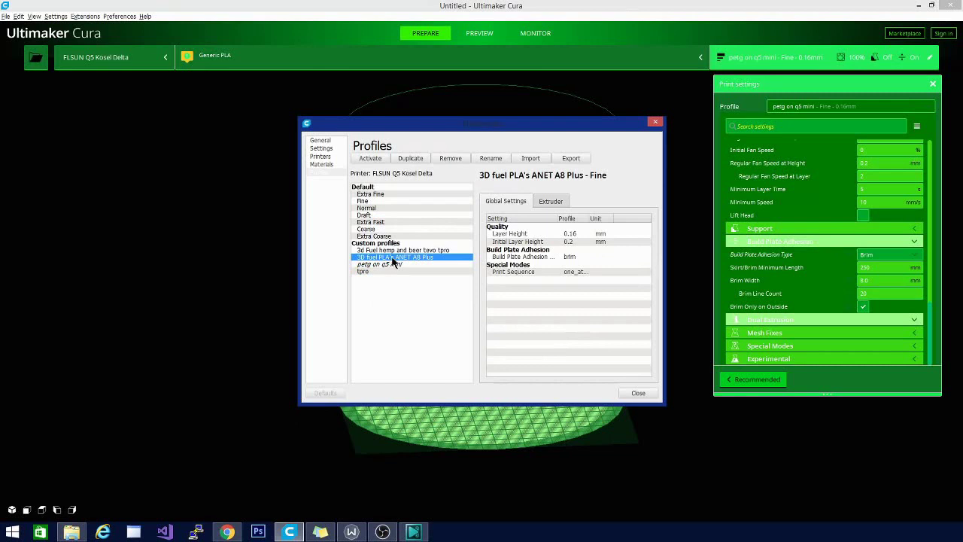
{"action": "left_click", "coordinate": [399, 265]}
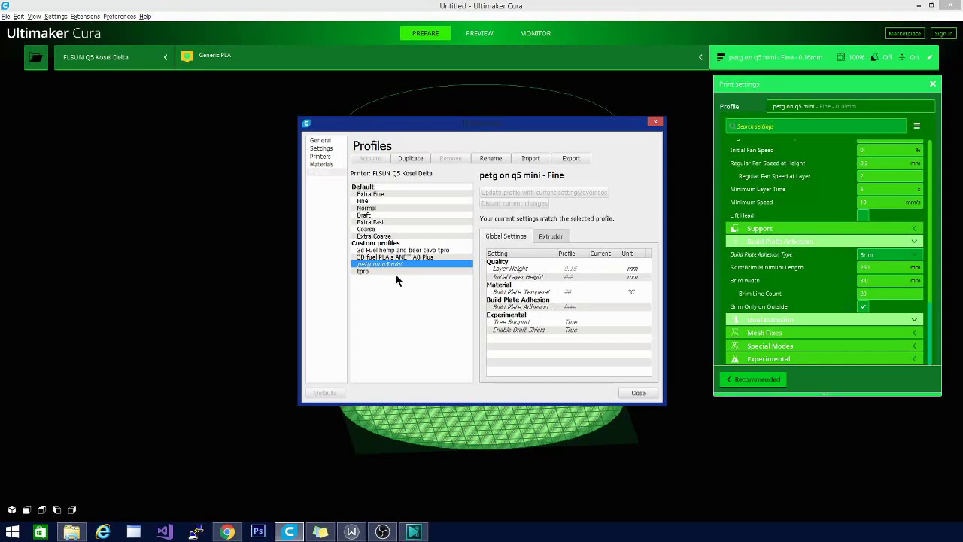
{"action": "left_click", "coordinate": [580, 162]}
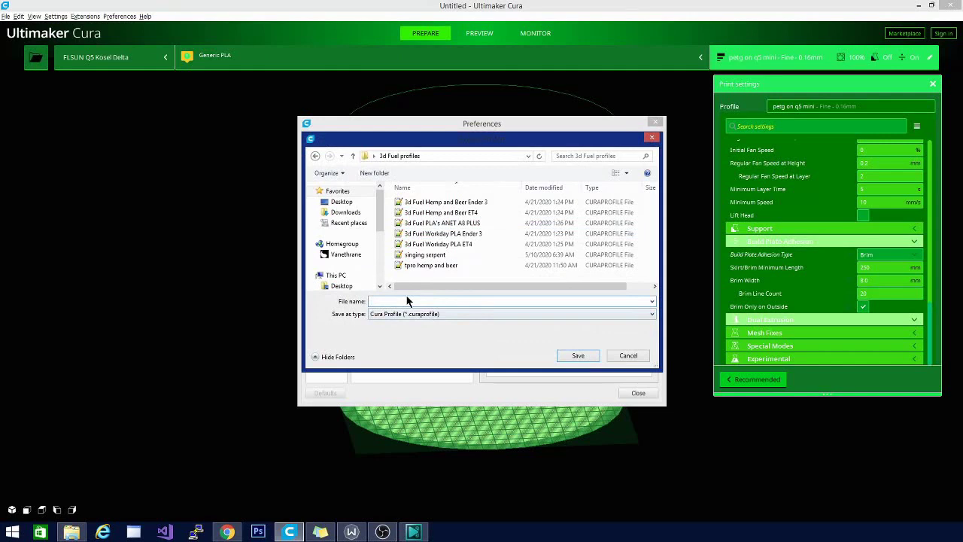
{"action": "type", "text": "q5 mini petg"}
{"action": "left_click", "coordinate": [569, 358]}
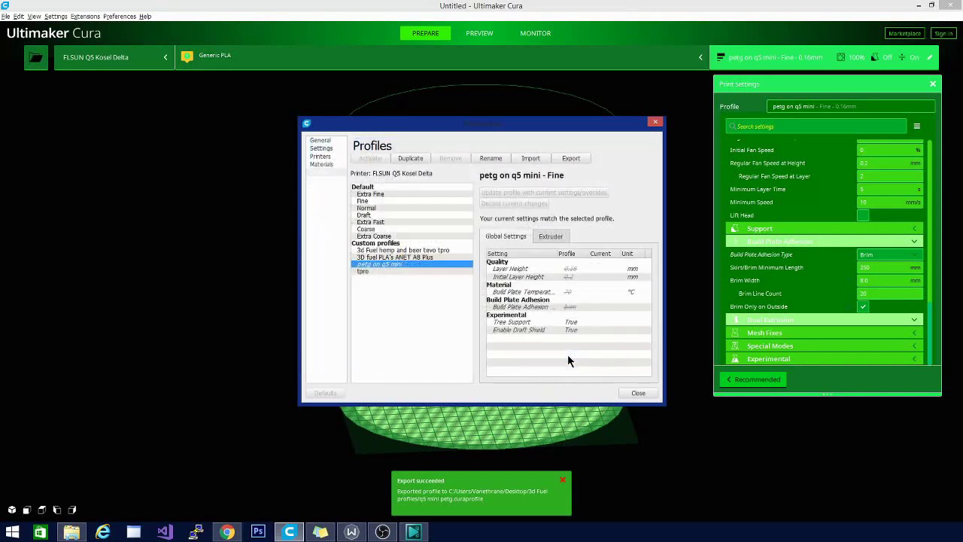
{"action": "left_click", "coordinate": [655, 121]}
{"action": "right_click_drag", "start_coordinate": [444, 429], "coordinate": [687, 461]}
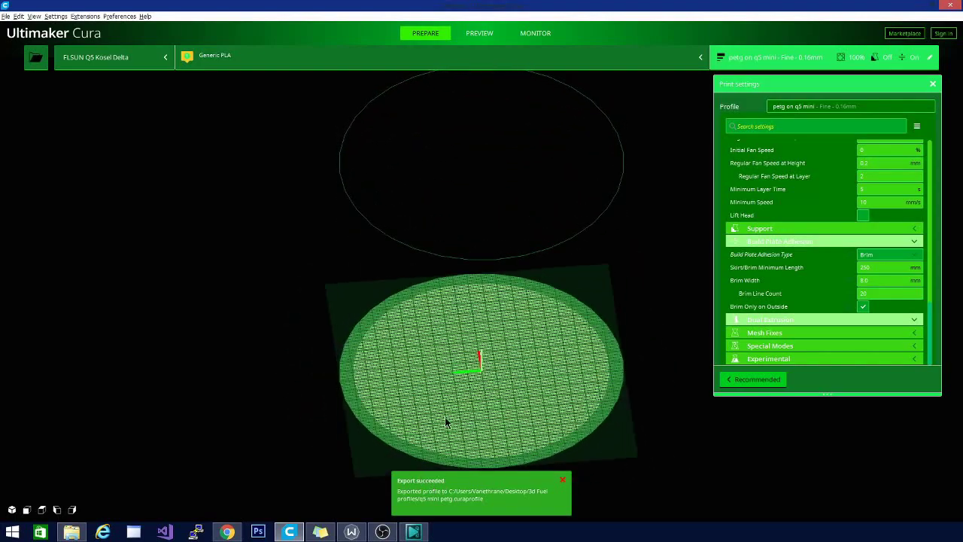
{"action": "right_click_drag", "start_coordinate": [447, 419], "coordinate": [687, 419]}
{"action": "mouse_move", "coordinate": [433, 429]}
{"action": "right_mouse_down"}
{"action": "mouse_move", "coordinate": [608, 418]}
{"action": "mouse_move", "coordinate": [622, 399]}
{"action": "mouse_move", "coordinate": [455, 410]}
{"action": "mouse_move", "coordinate": [369, 428]}
{"action": "mouse_move", "coordinate": [432, 444]}
{"action": "right_mouse_up"}
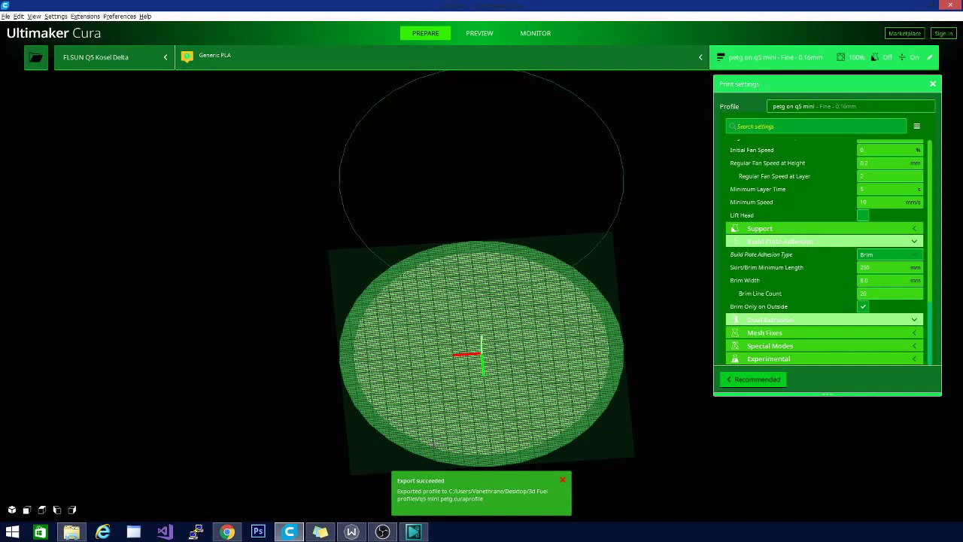
{"action": "scroll", "coordinate": [824, 339], "scroll_direction": "up", "scroll_amount": 15}
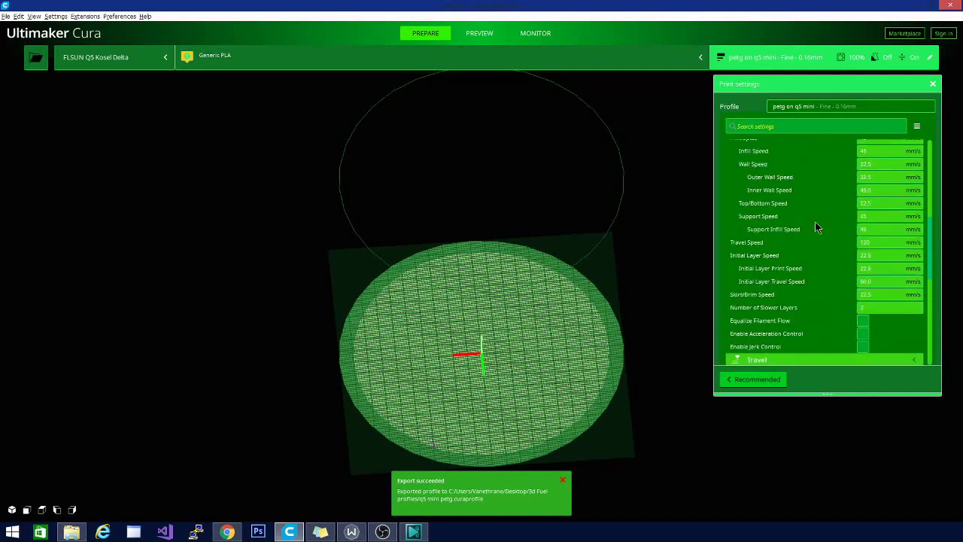
{"action": "scroll", "coordinate": [789, 347], "scroll_direction": "up", "scroll_amount": 3}
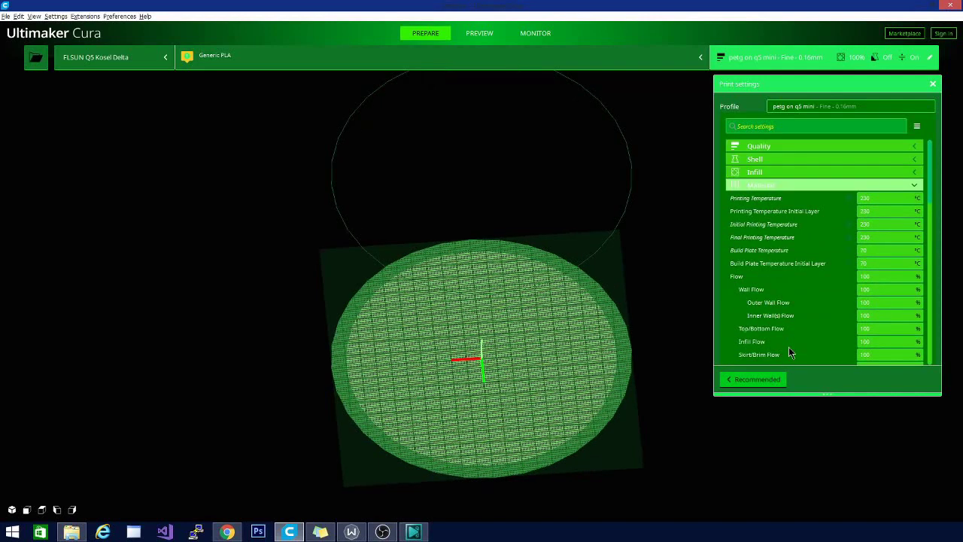
{"action": "mouse_move", "coordinate": [789, 278]}
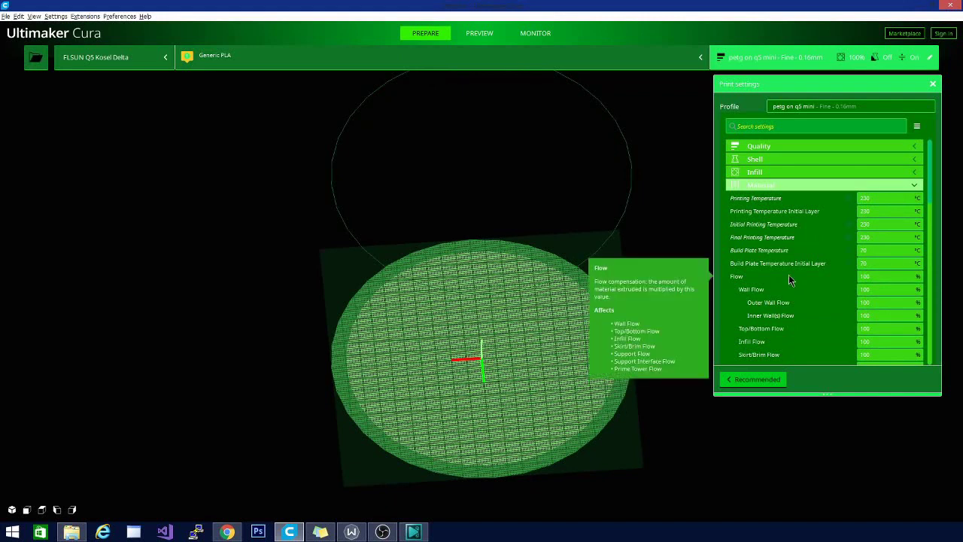
{"action": "mouse_move", "coordinate": [768, 320]}
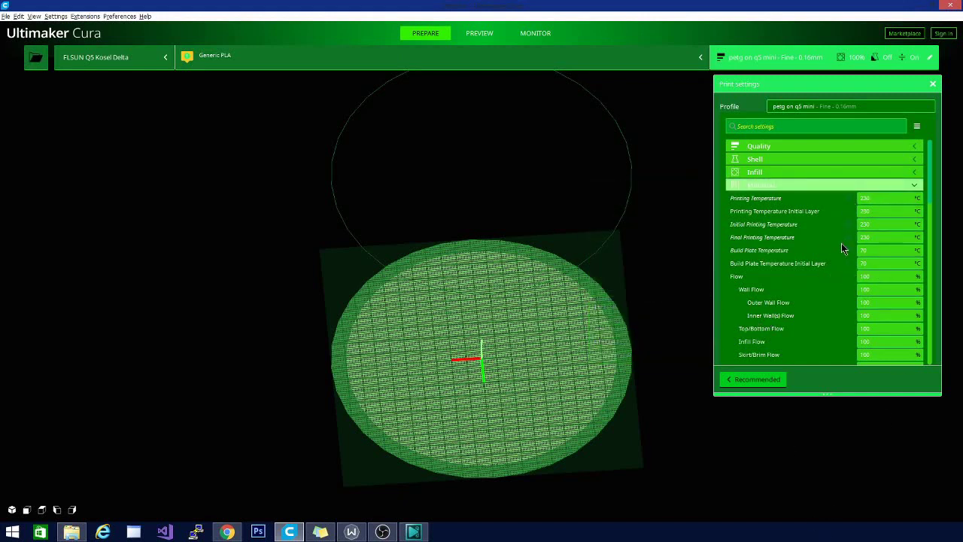
{"action": "mouse_move", "coordinate": [866, 261]}
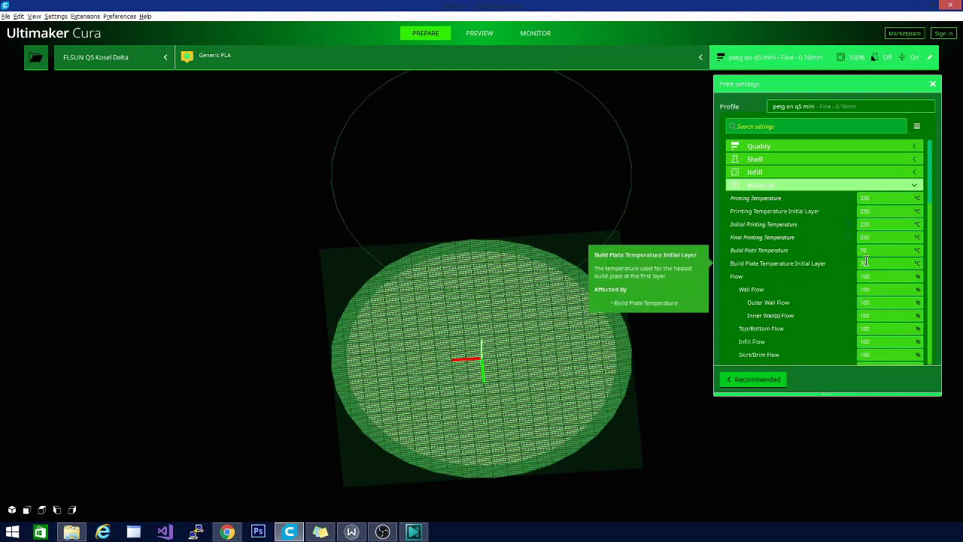
{"action": "scroll", "coordinate": [862, 267], "scroll_direction": "down", "scroll_amount": 10}
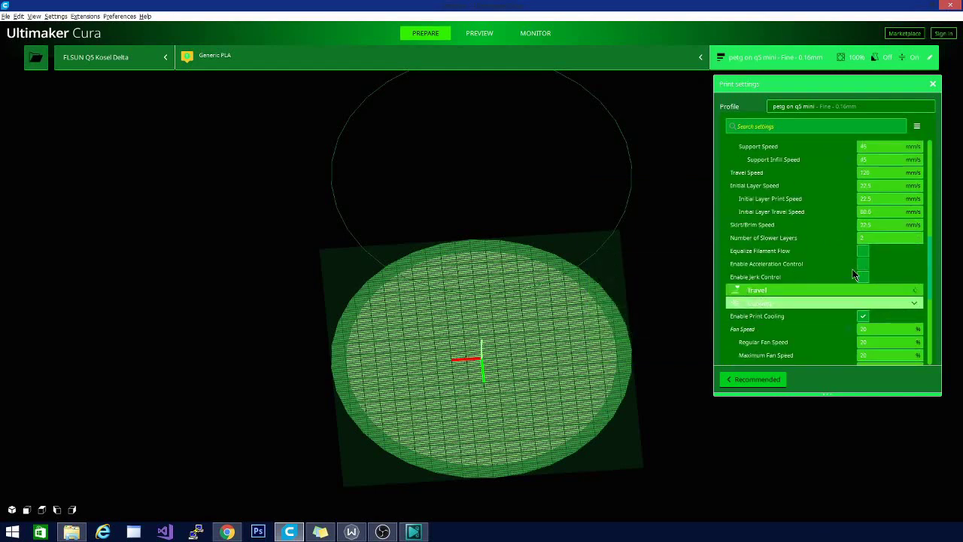
{"action": "scroll", "coordinate": [854, 275], "scroll_direction": "up", "scroll_amount": 5}
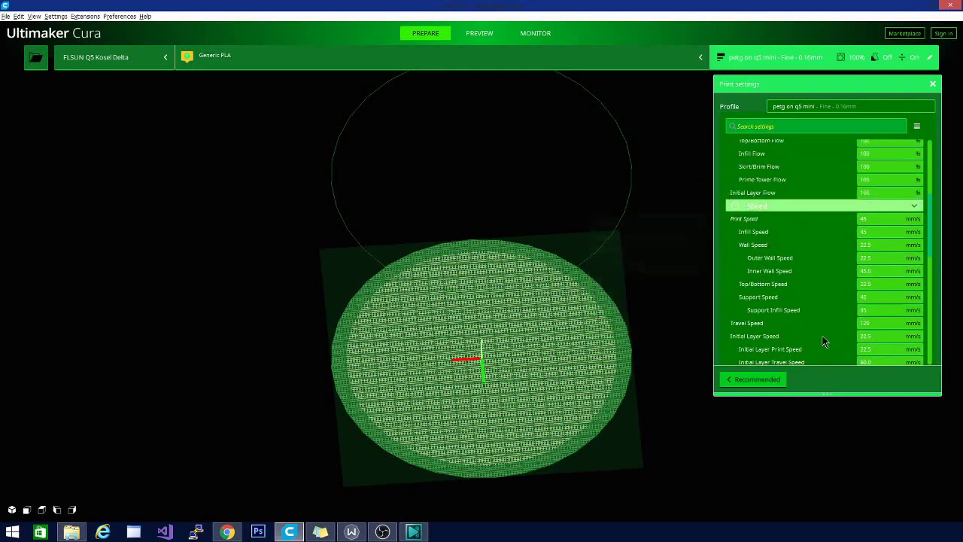
{"action": "scroll", "coordinate": [815, 331], "scroll_direction": "down", "scroll_amount": 8}
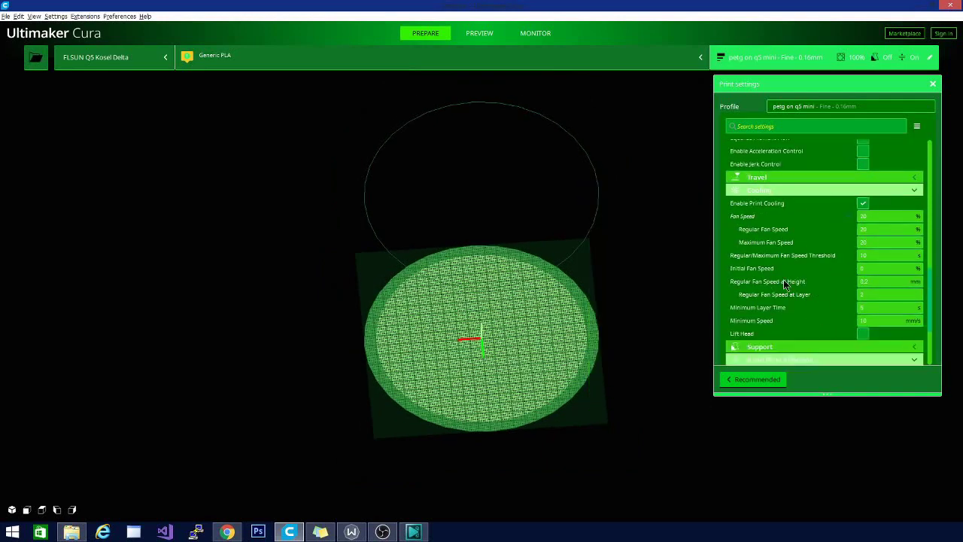
{"action": "scroll", "coordinate": [783, 283], "scroll_direction": "up", "scroll_amount": 8}
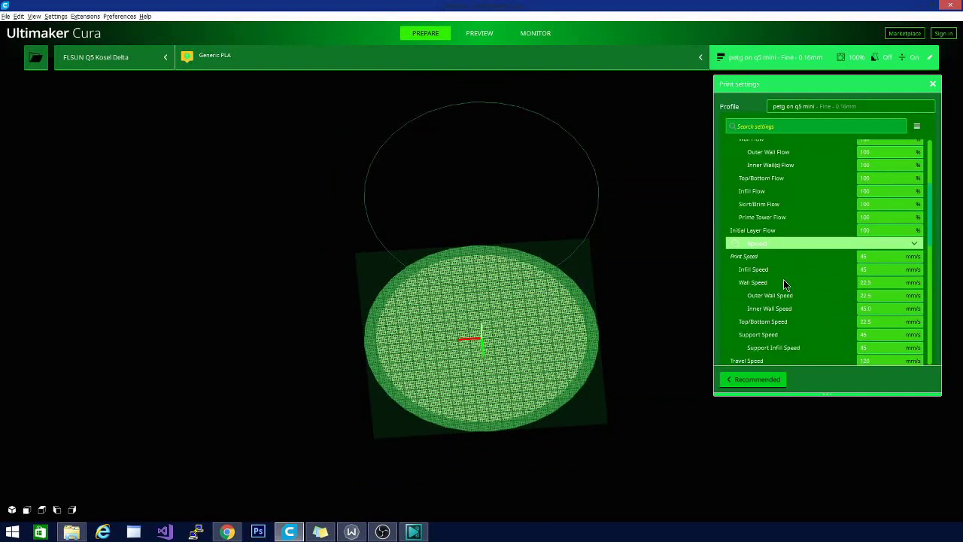
{"action": "scroll", "coordinate": [783, 279], "scroll_direction": "down", "scroll_amount": 2}
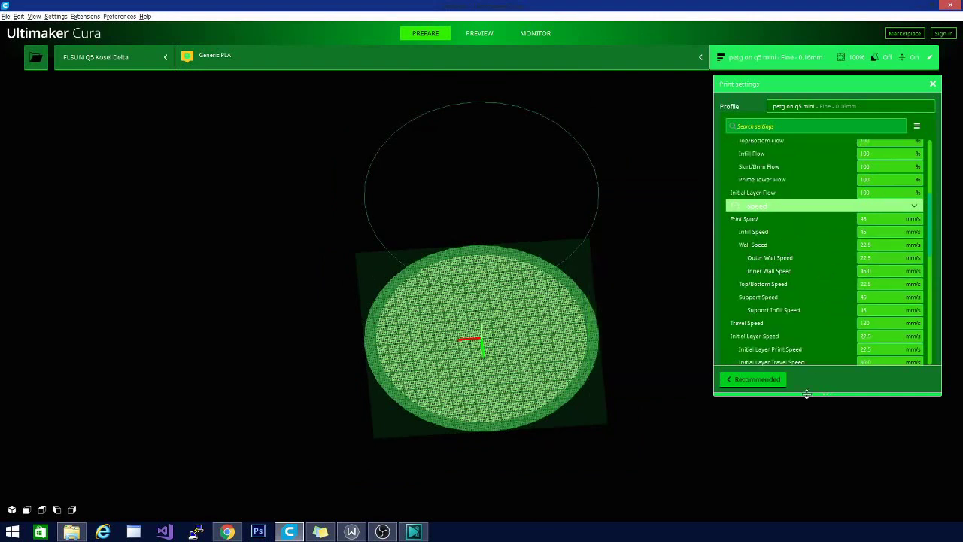
{"action": "mouse_move", "coordinate": [852, 310]}
{"action": "right_click_drag", "start_coordinate": [609, 338], "coordinate": [546, 289]}
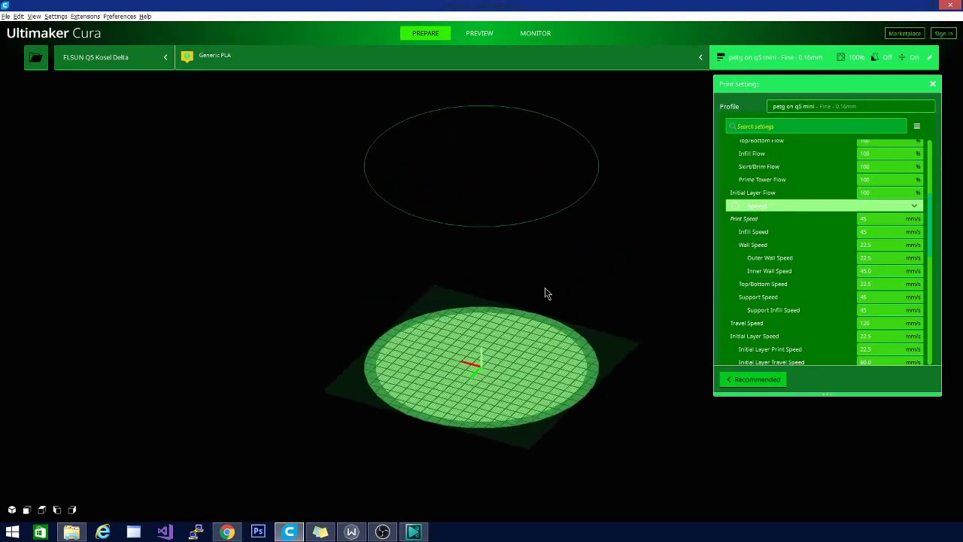